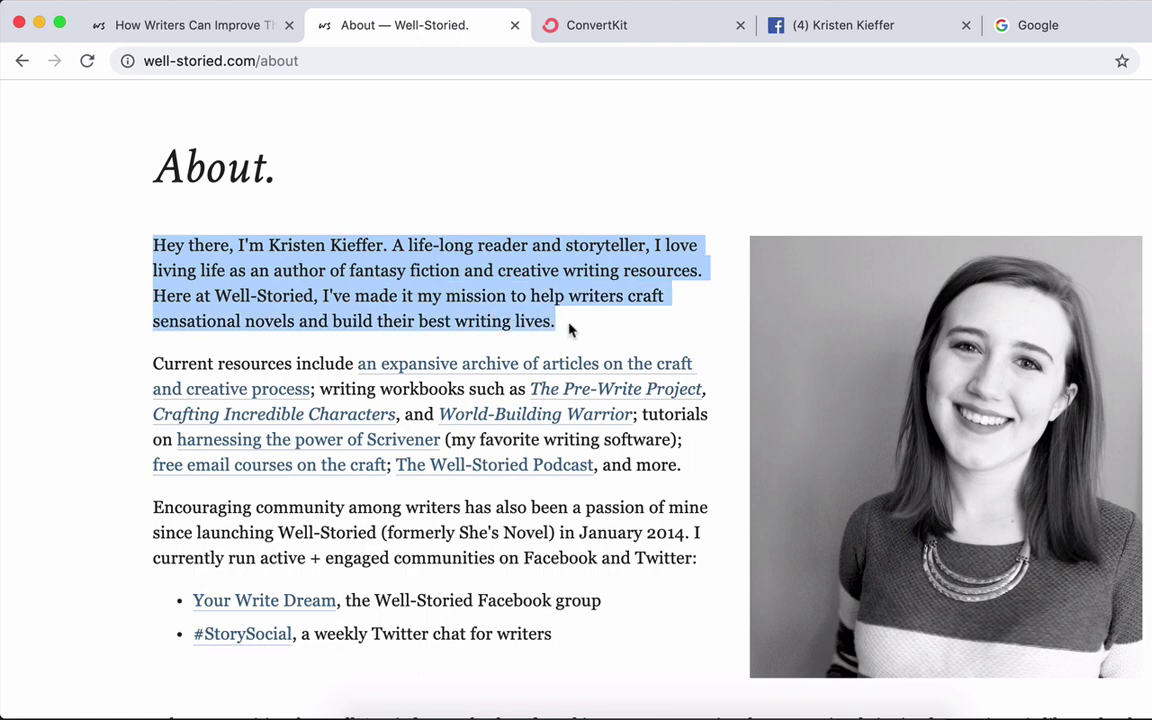
Finish typing 'Happy Monday, readers!' in the email draft and scroll through the Promote ad options.
text(ppy Monday, reade)
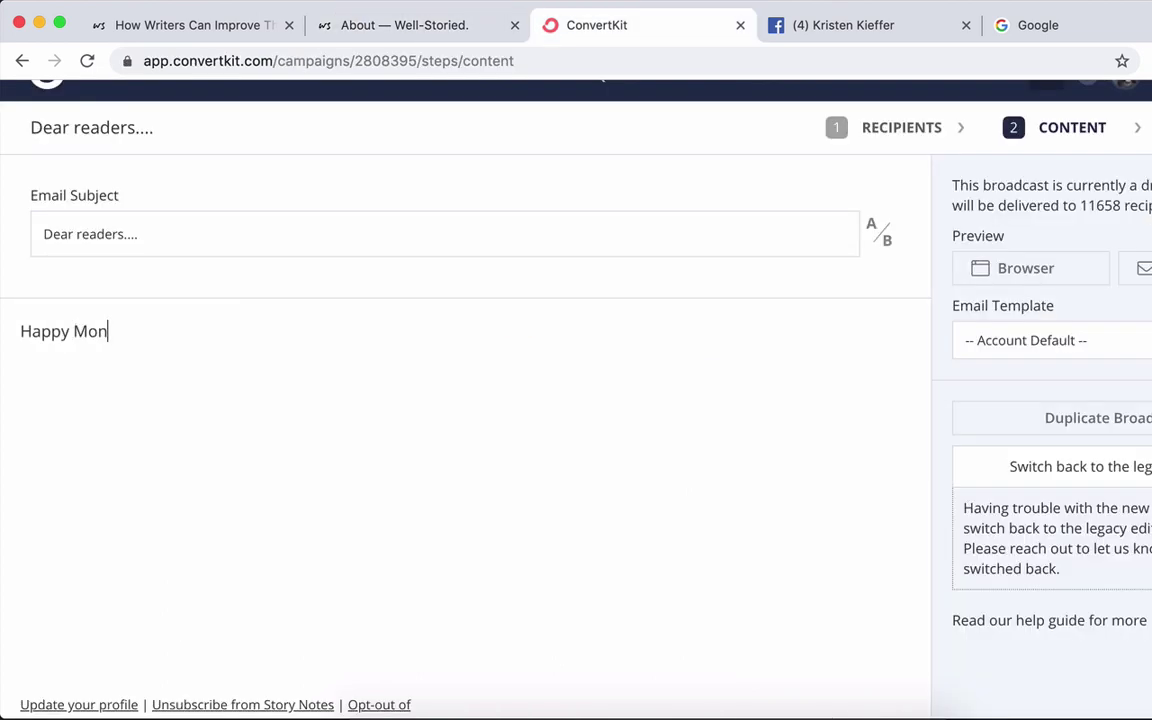
text(rs!)
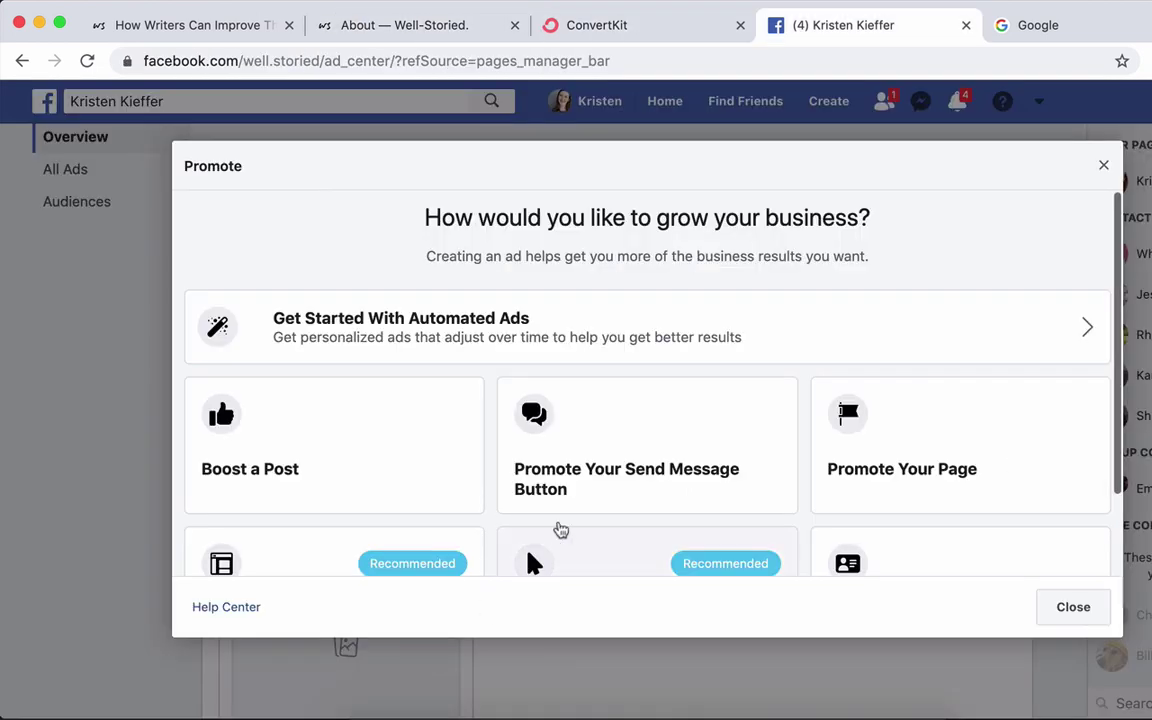
scroll(600, 491, down, 1)
scroll(600, 491, down, 2)
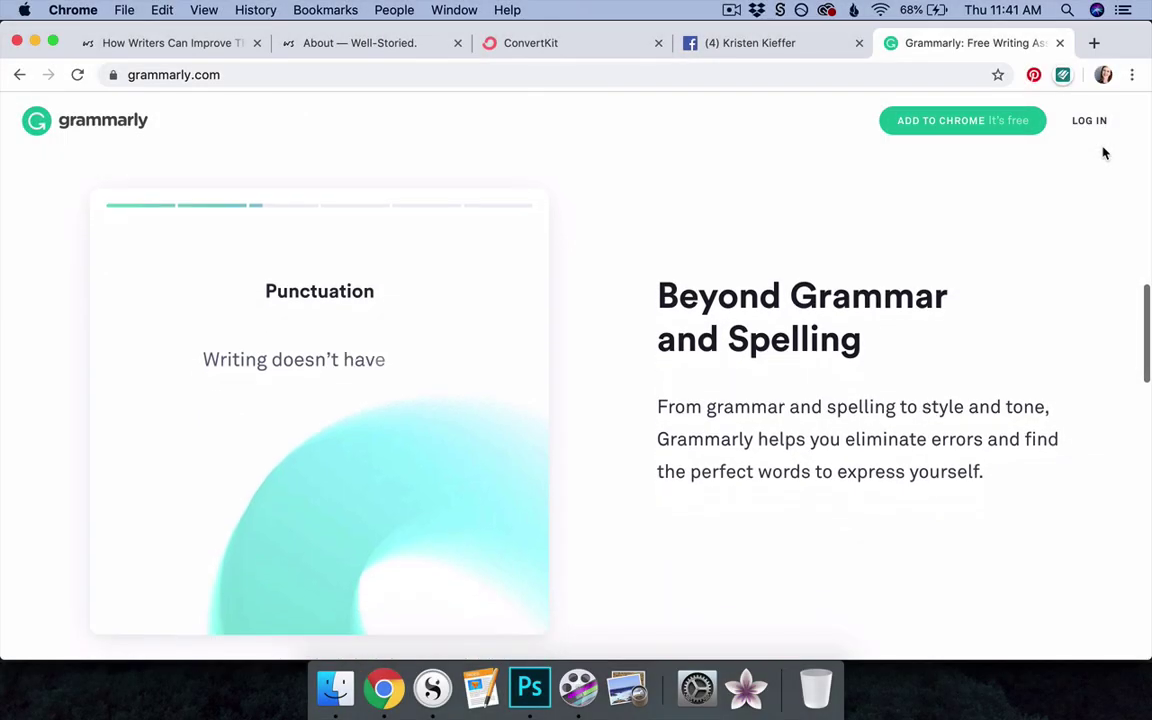
Scroll grammarly.com and sign in to reach the My Grammarly dashboard.
scroll(1104, 153, down, 1)
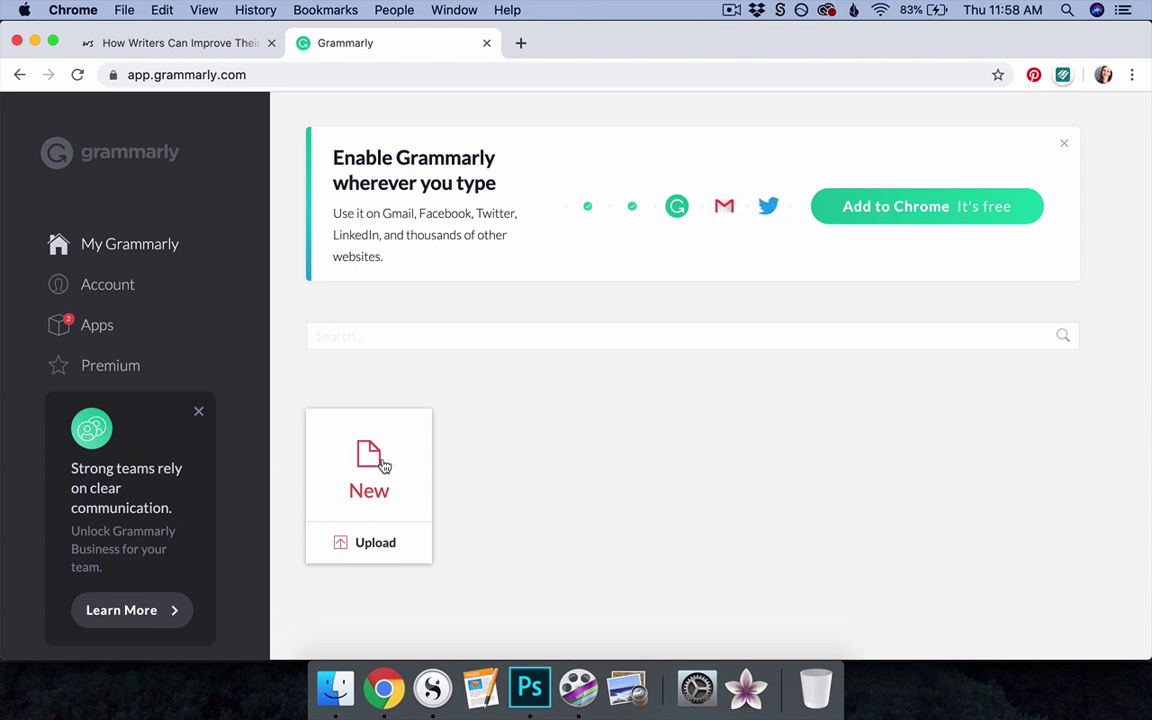
Create a new blank document from the New card on the My Grammarly dashboard.
click(383, 466)
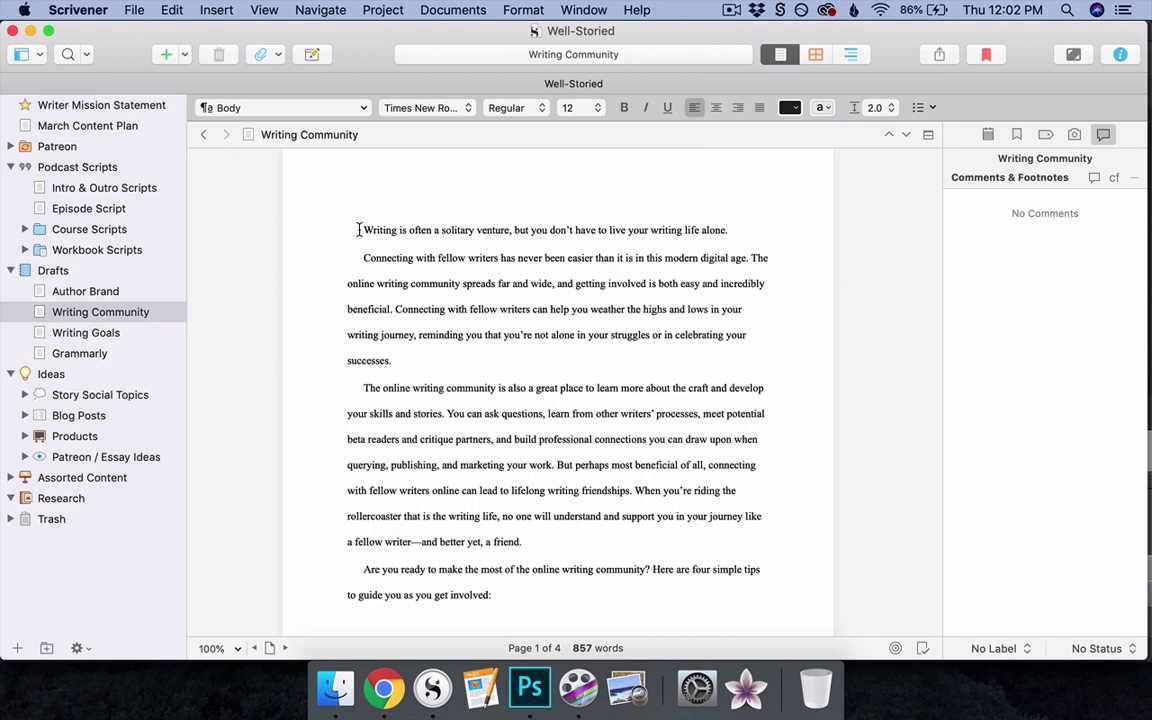
Copy the opening paragraphs of the Scrivener 'Writing Community' draft into the Grammarly document.
drag(357, 229, 538, 588)
key(super+c)
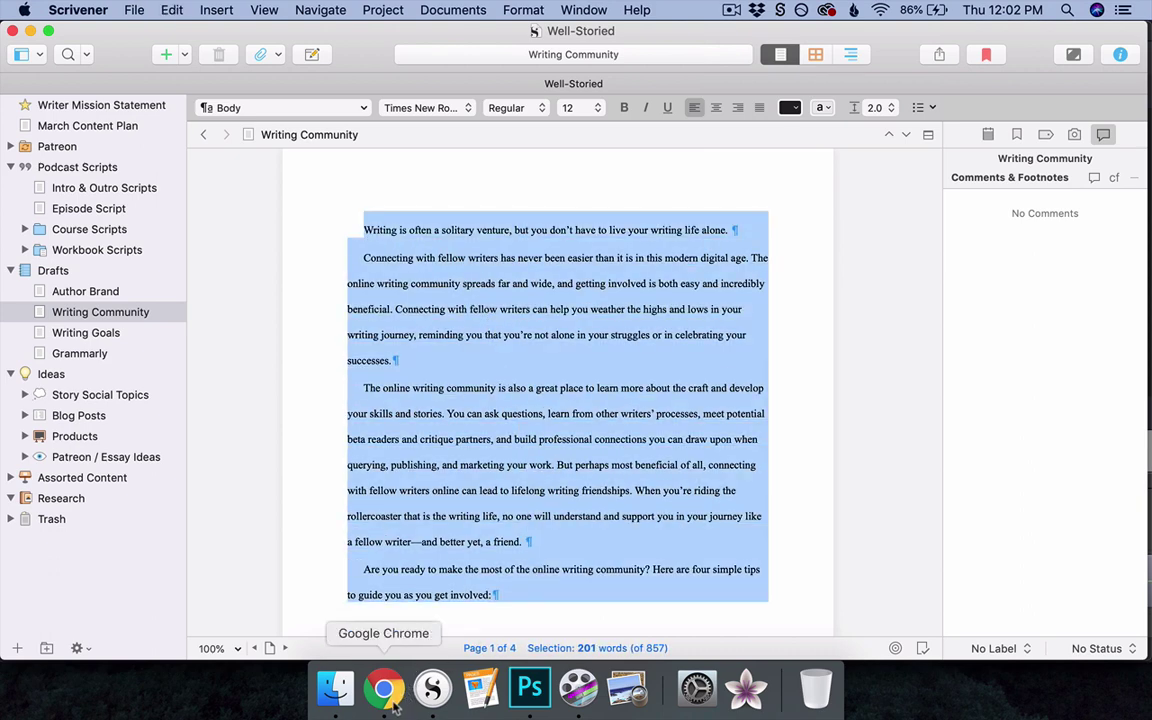
key(super+Tab)
key(super+v)
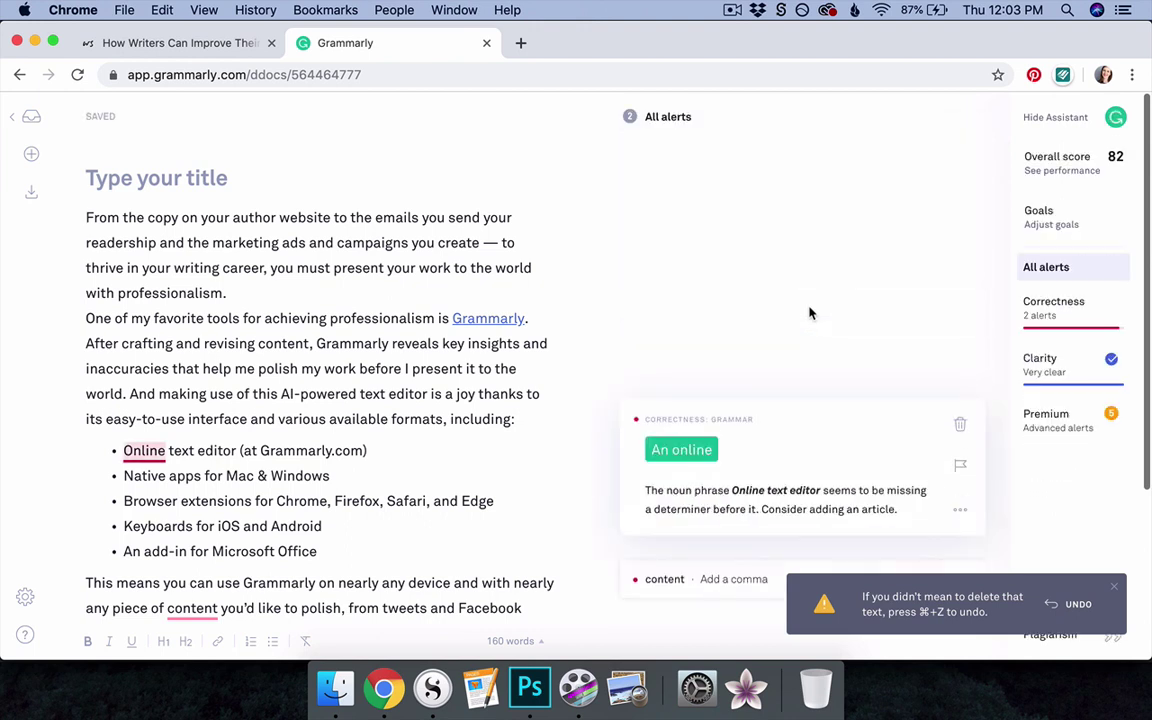
Dismiss the 'An online' article suggestion before 'Online text editor'.
scroll(810, 313, down, 3)
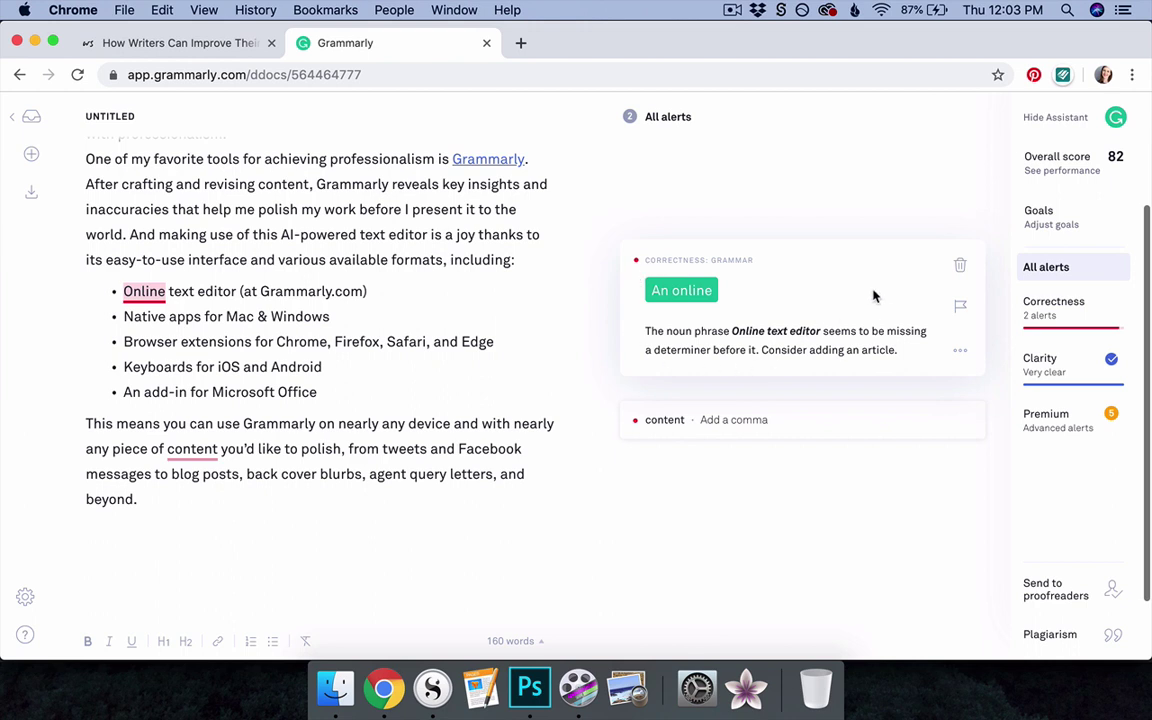
click(961, 268)
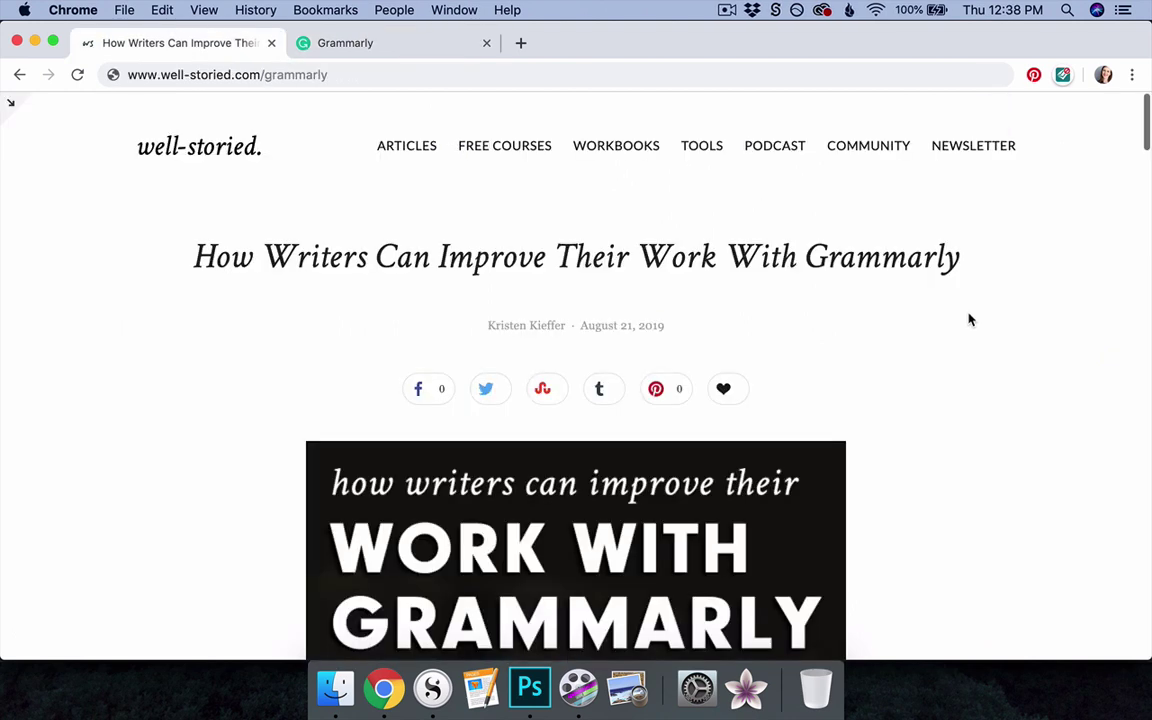
scroll(969, 320, down, 8)
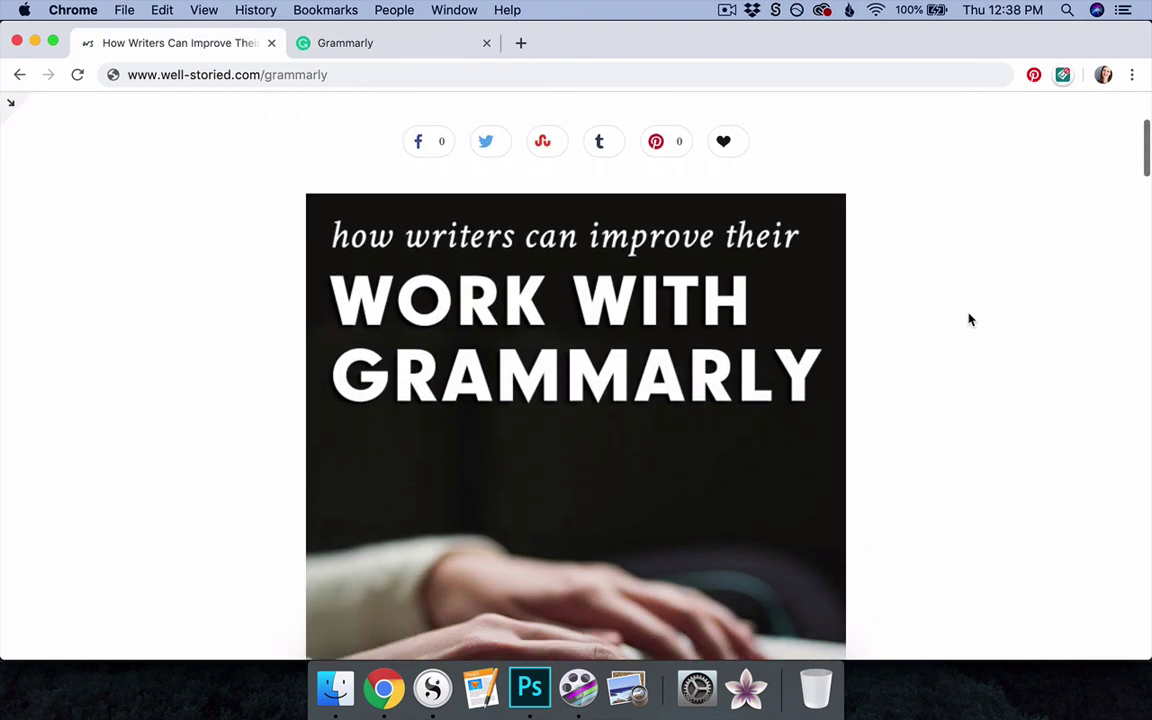
scroll(969, 320, down, 10)
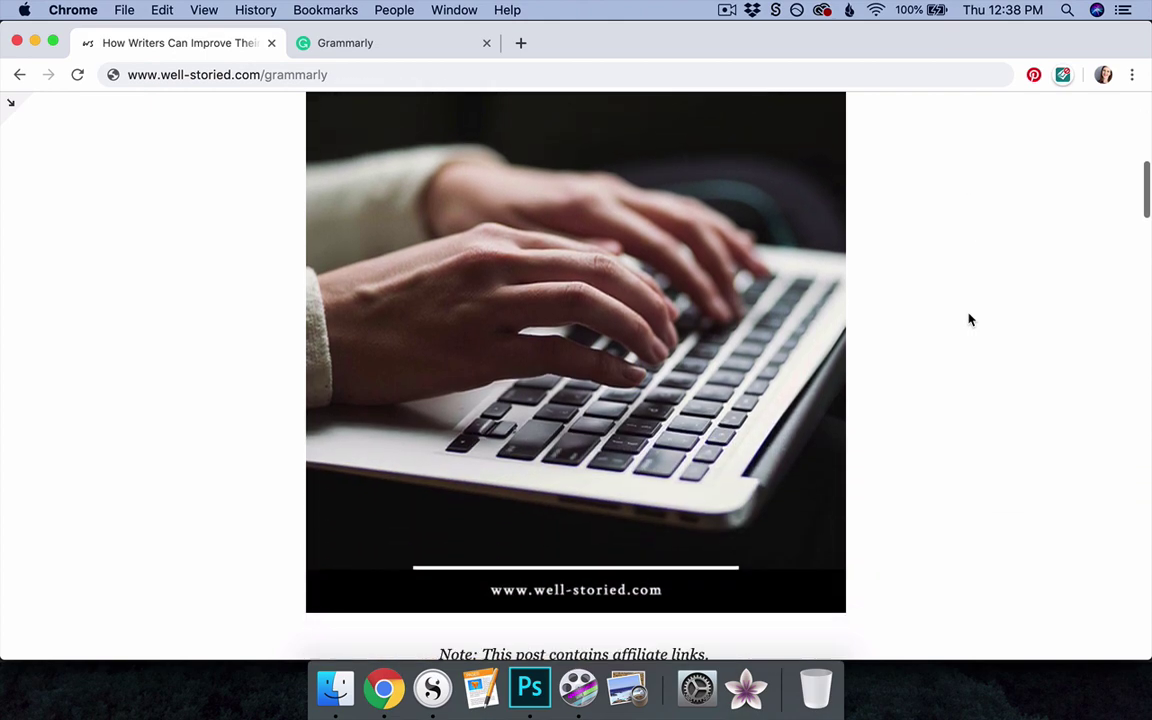
scroll(969, 320, down, 6)
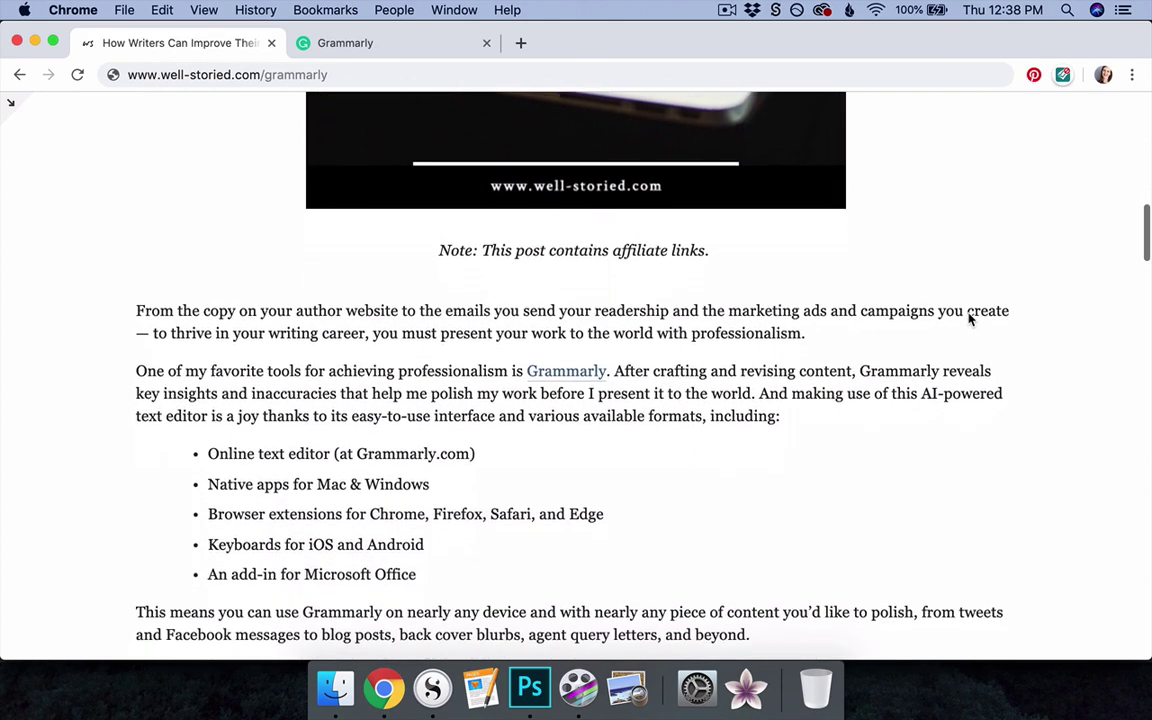
scroll(969, 320, down, 8)
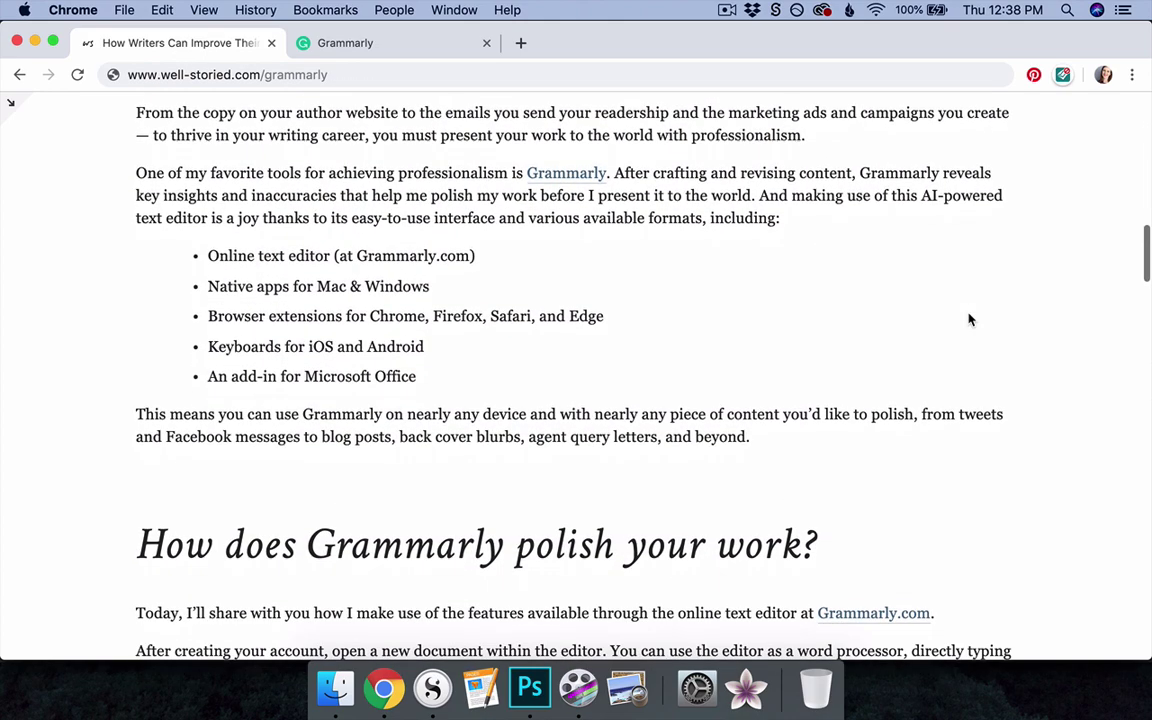
scroll(969, 320, down, 6)
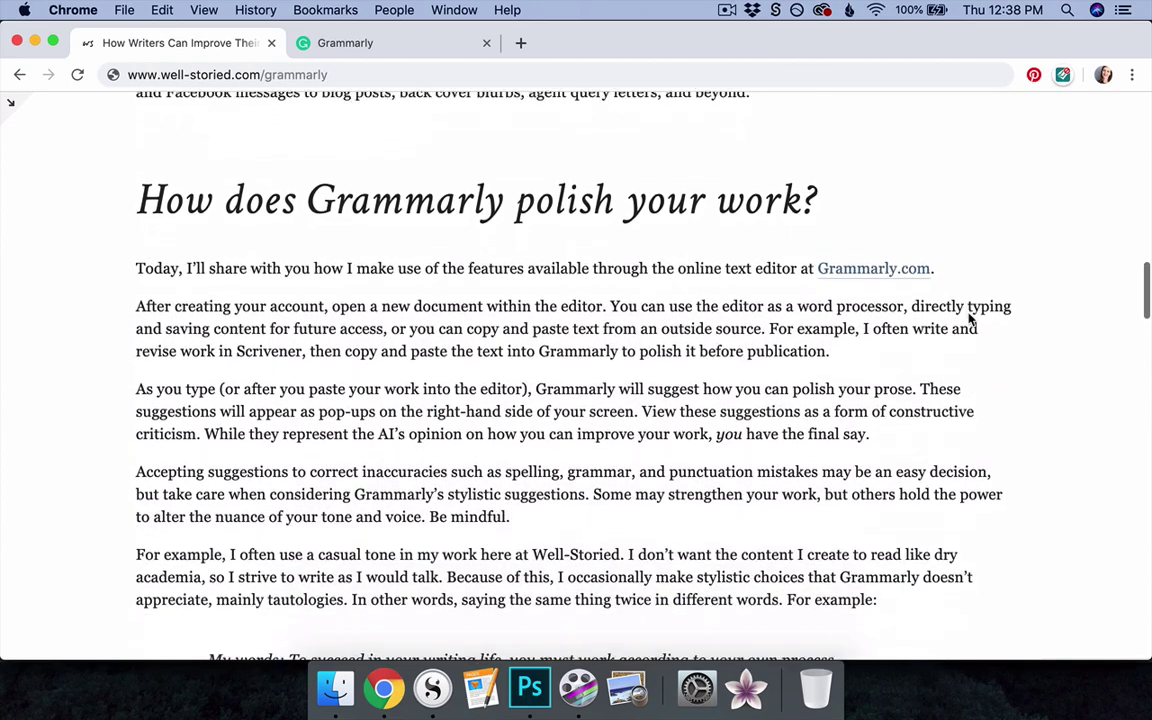
scroll(969, 315, down, 4)
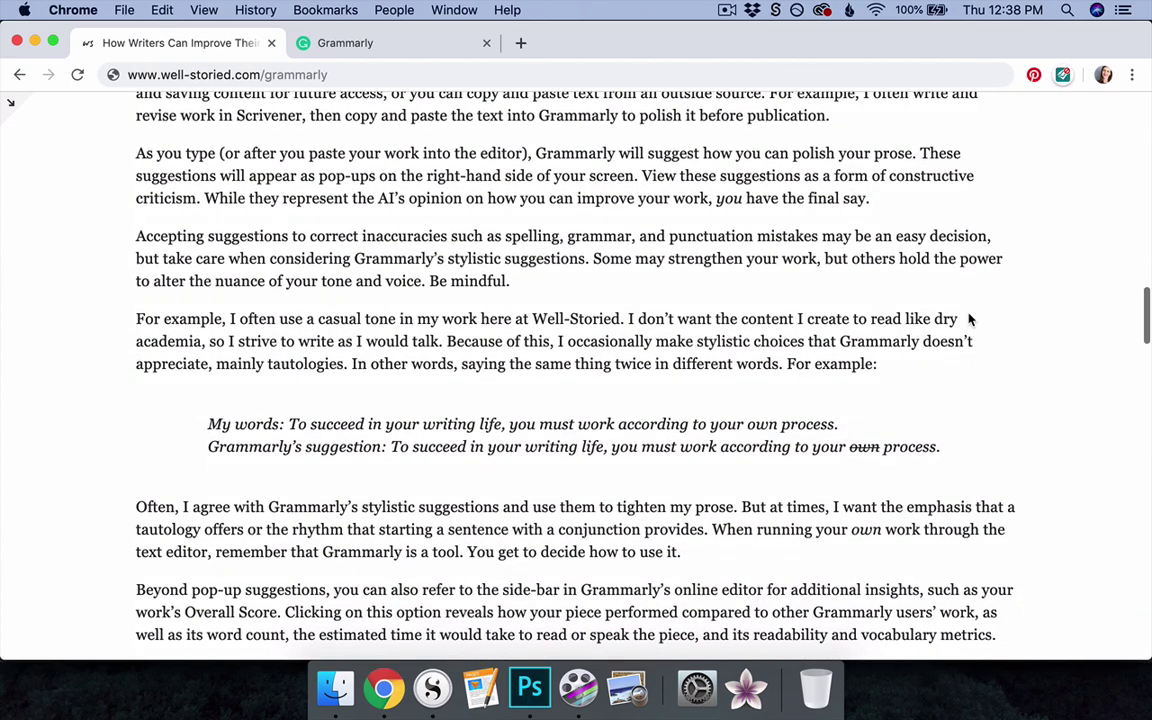
scroll(969, 318, down, 6)
scroll(969, 318, down, 7)
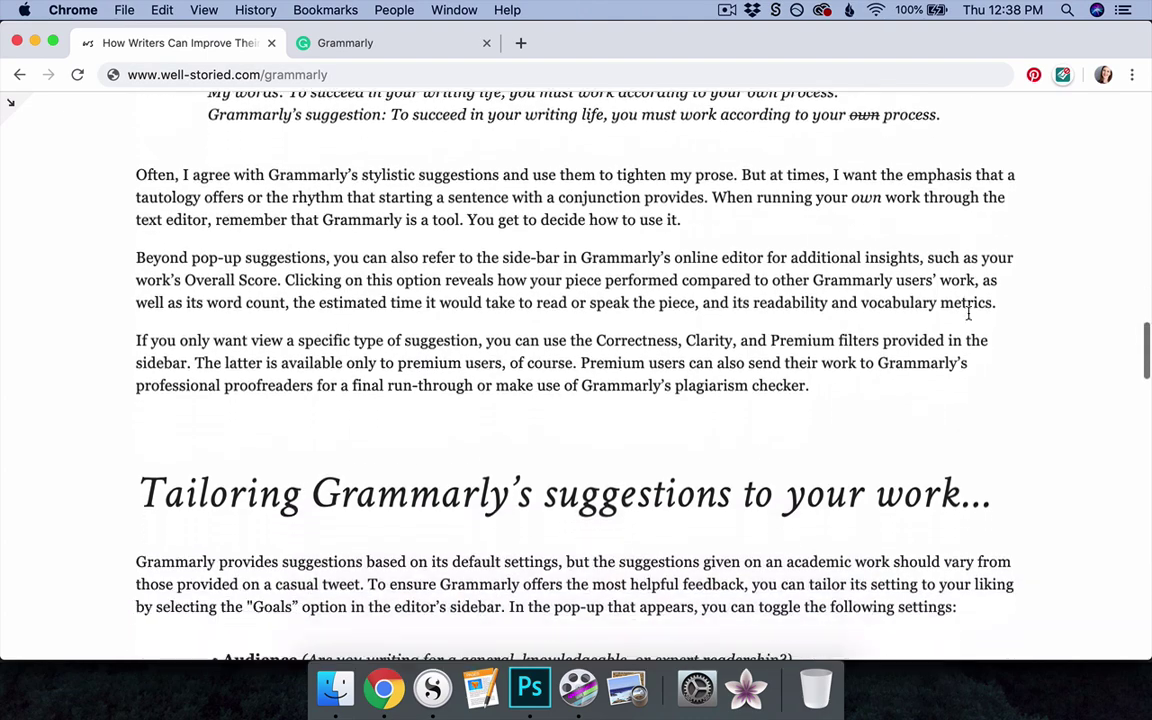
scroll(969, 318, down, 5)
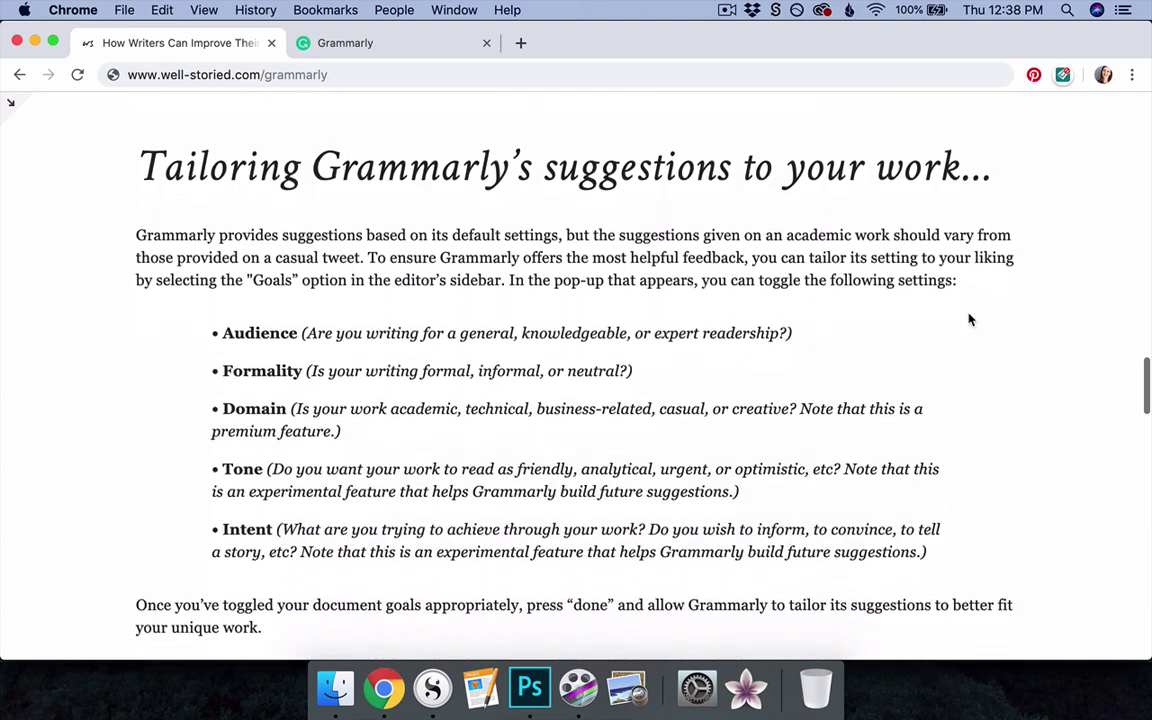
scroll(969, 319, down, 8)
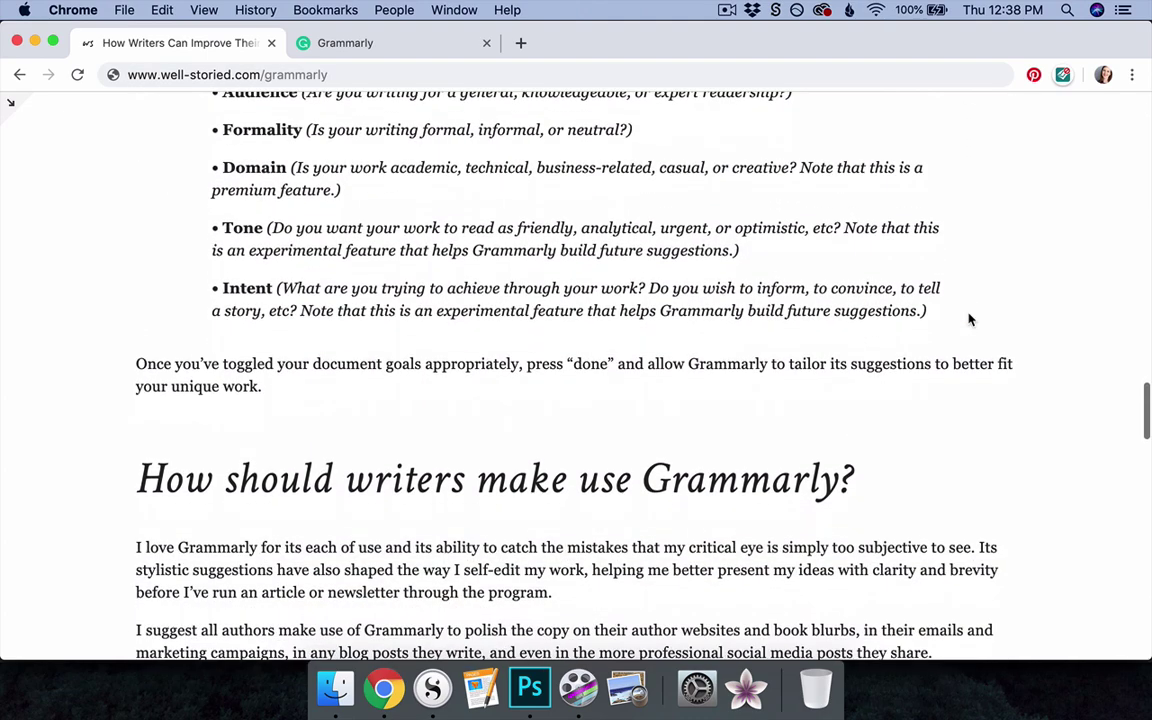
scroll(969, 319, down, 8)
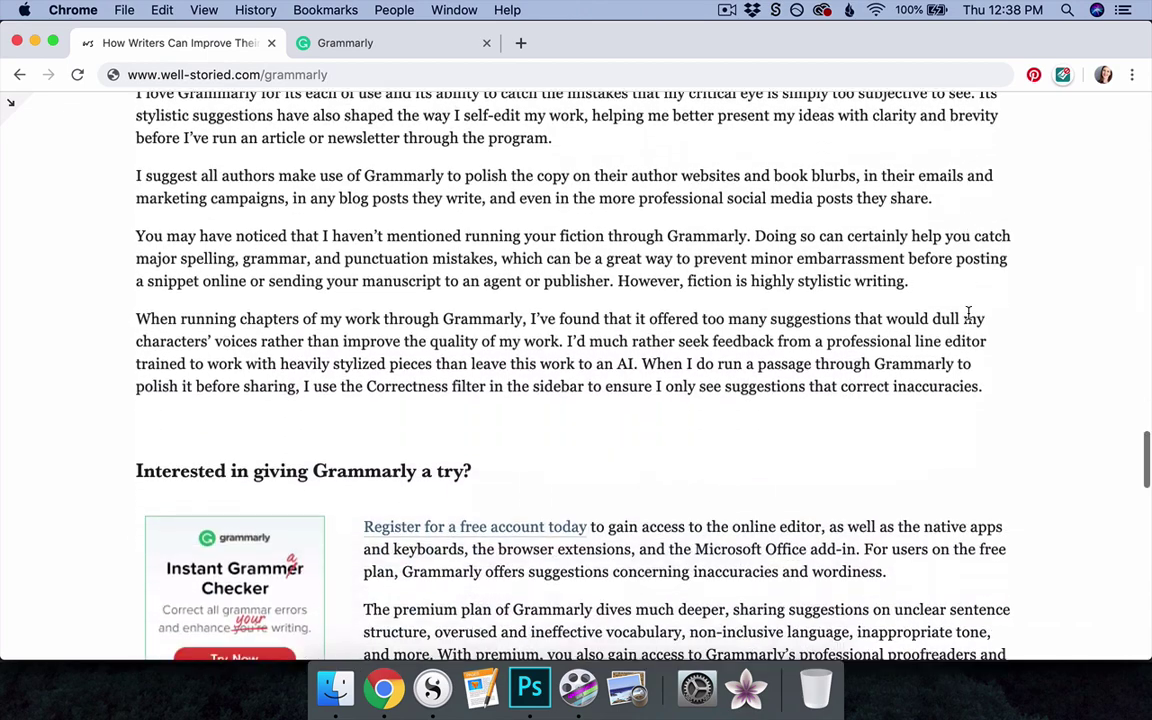
scroll(969, 313, down, 5)
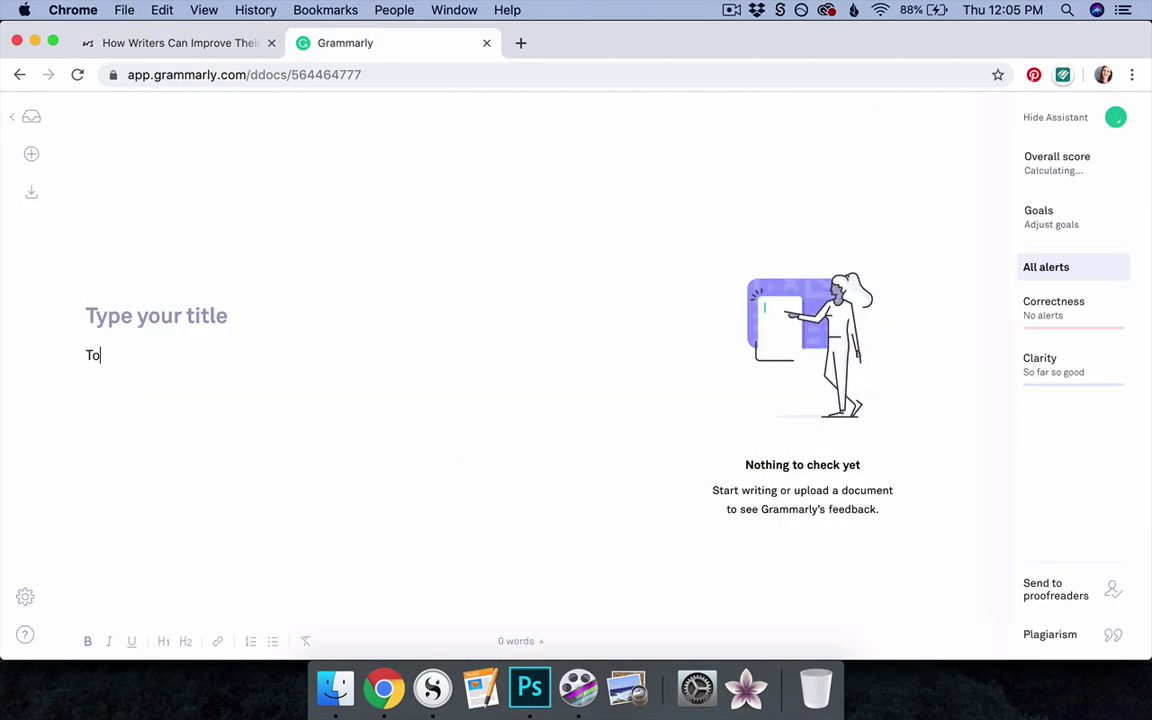
Type the sentence ending 'according to your own process' and drop the redundant 'own'.
text(succeed)
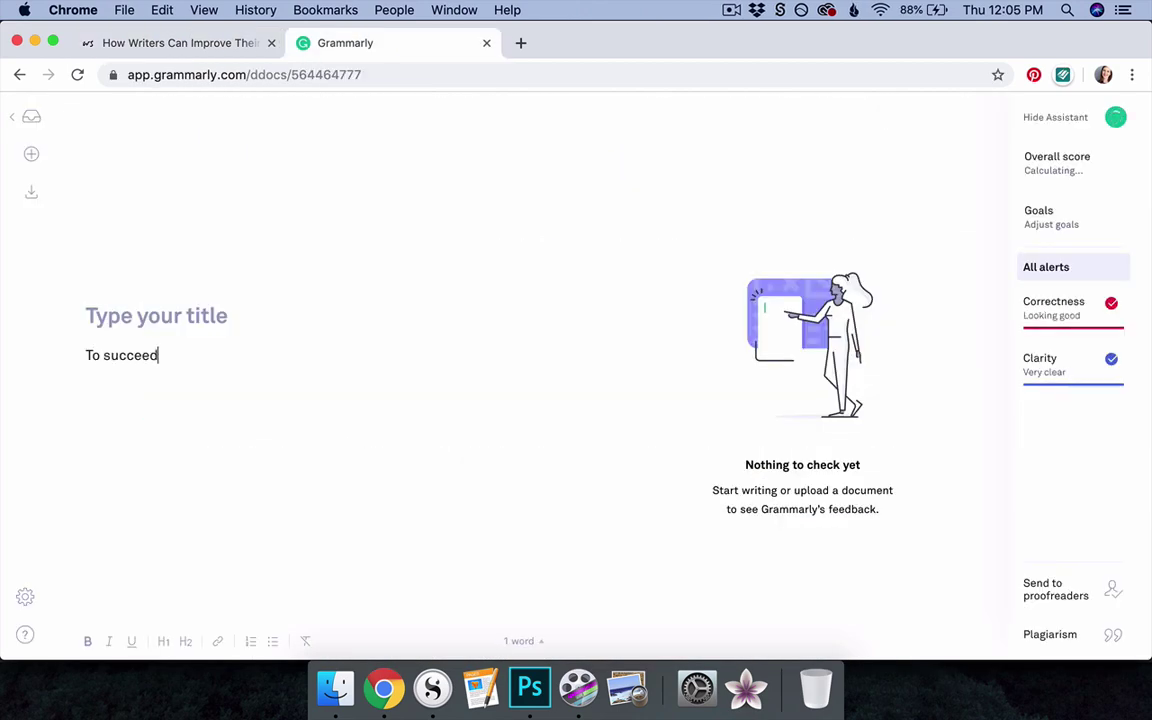
text( in your writing l)
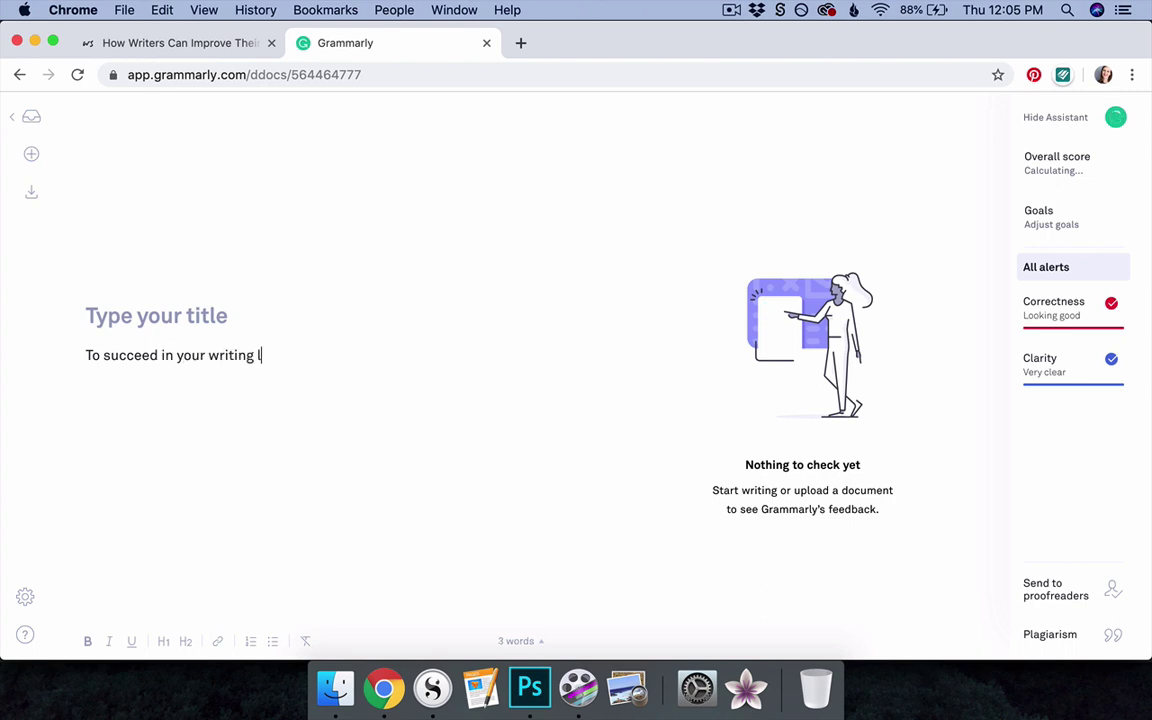
text(ife, you must work)
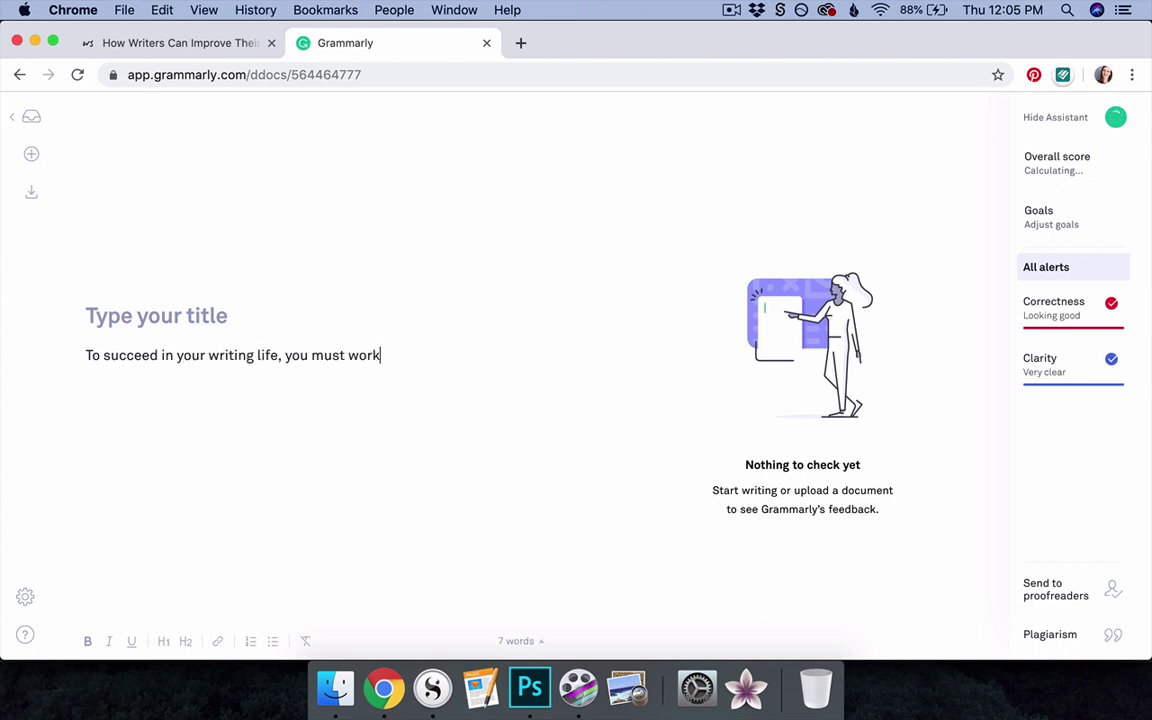
text( according to your)
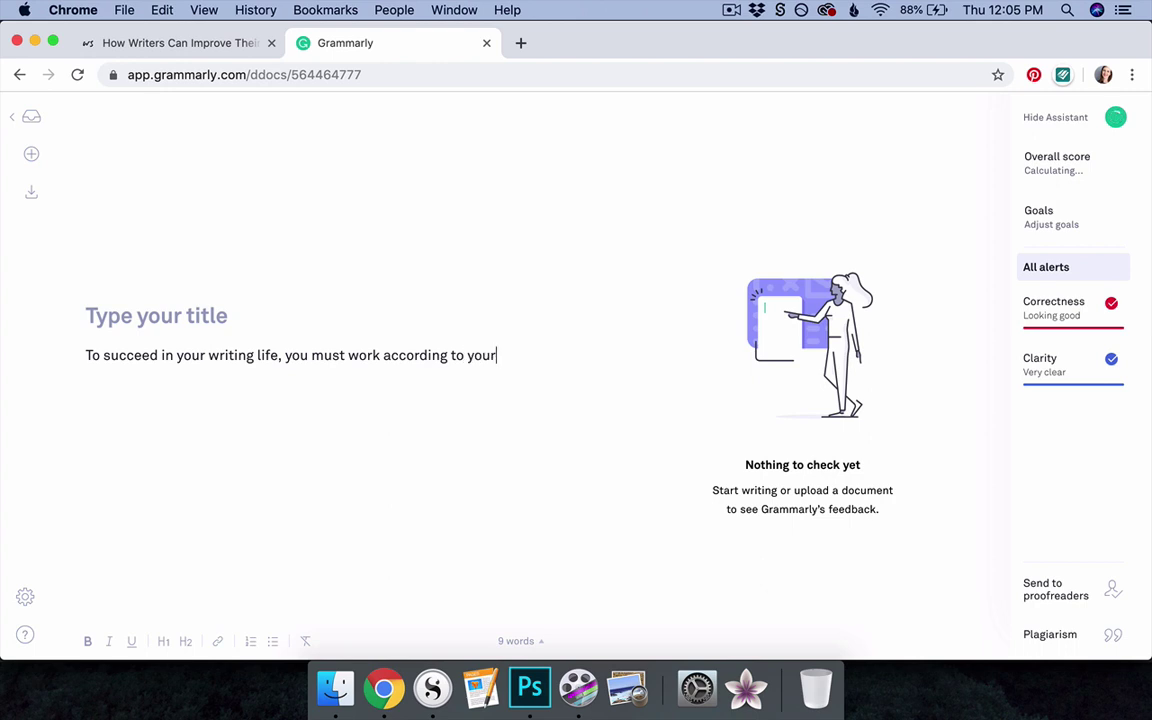
text( own process.)
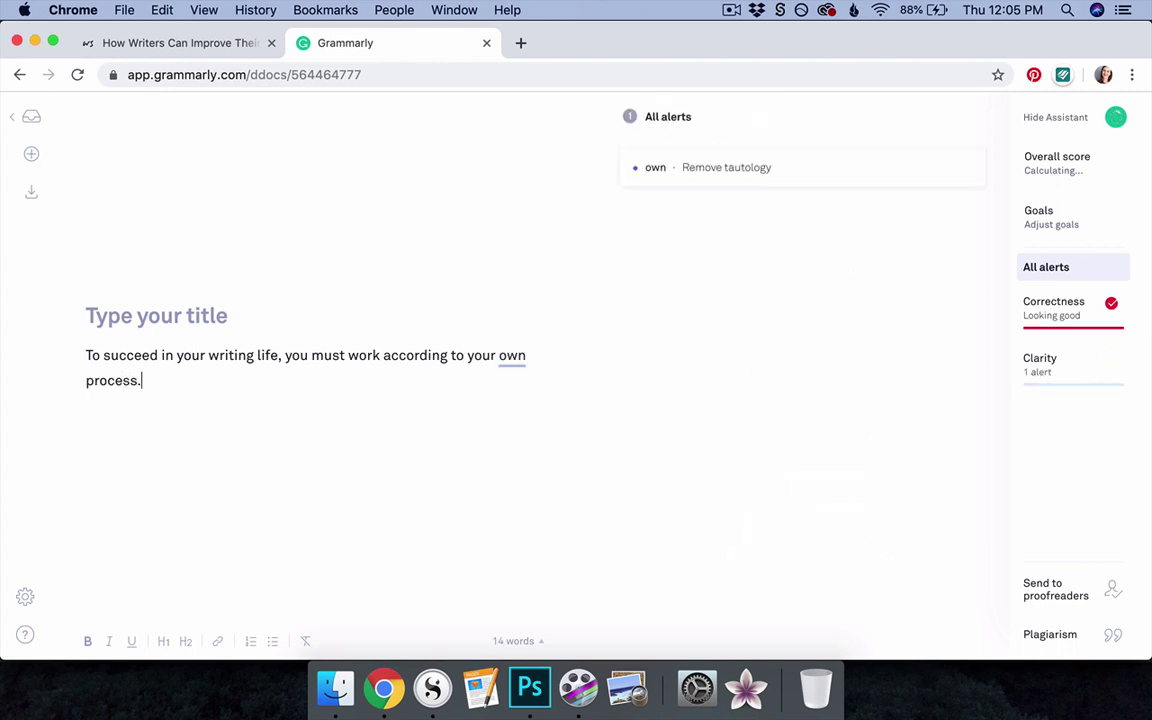
click(692, 174)
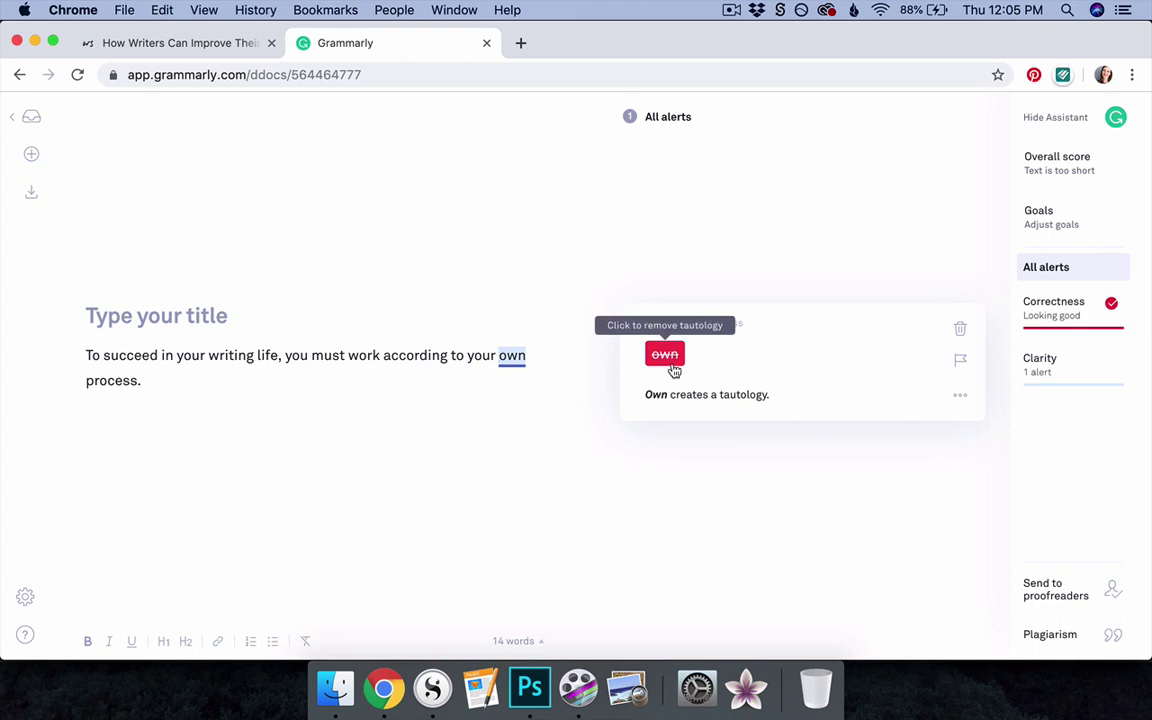
click(673, 369)
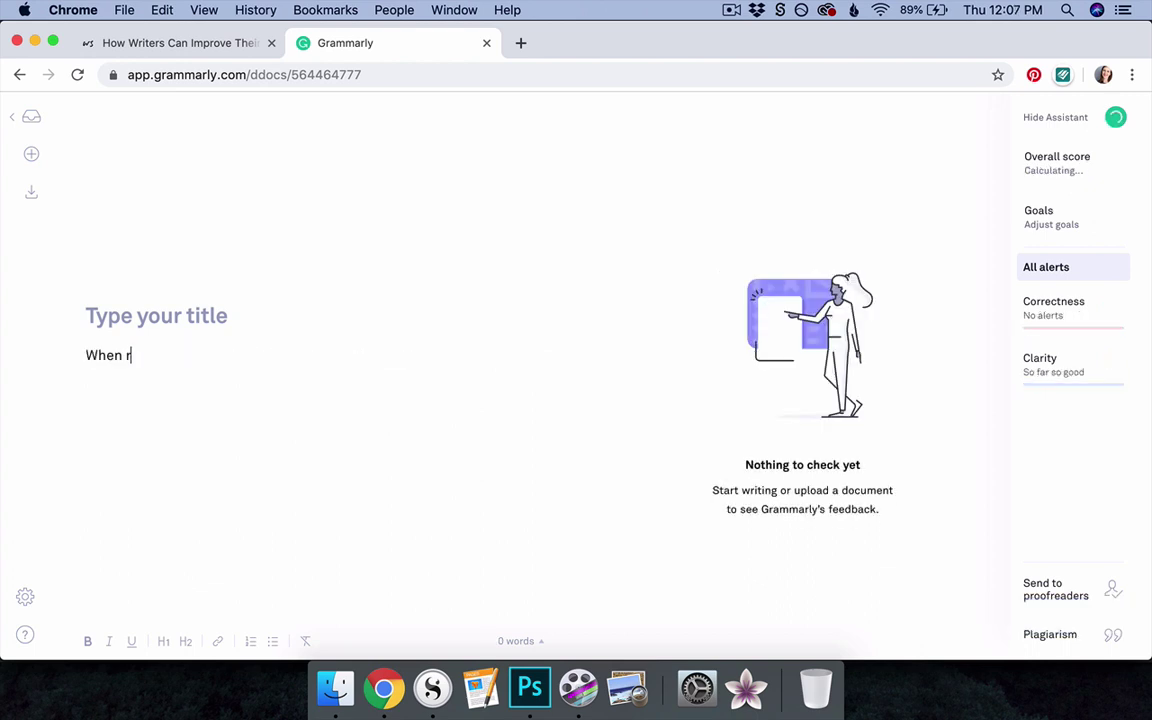
Type the passage about running your own work through the text editor, remembering Grammarly is a tool.
text(unning your own )
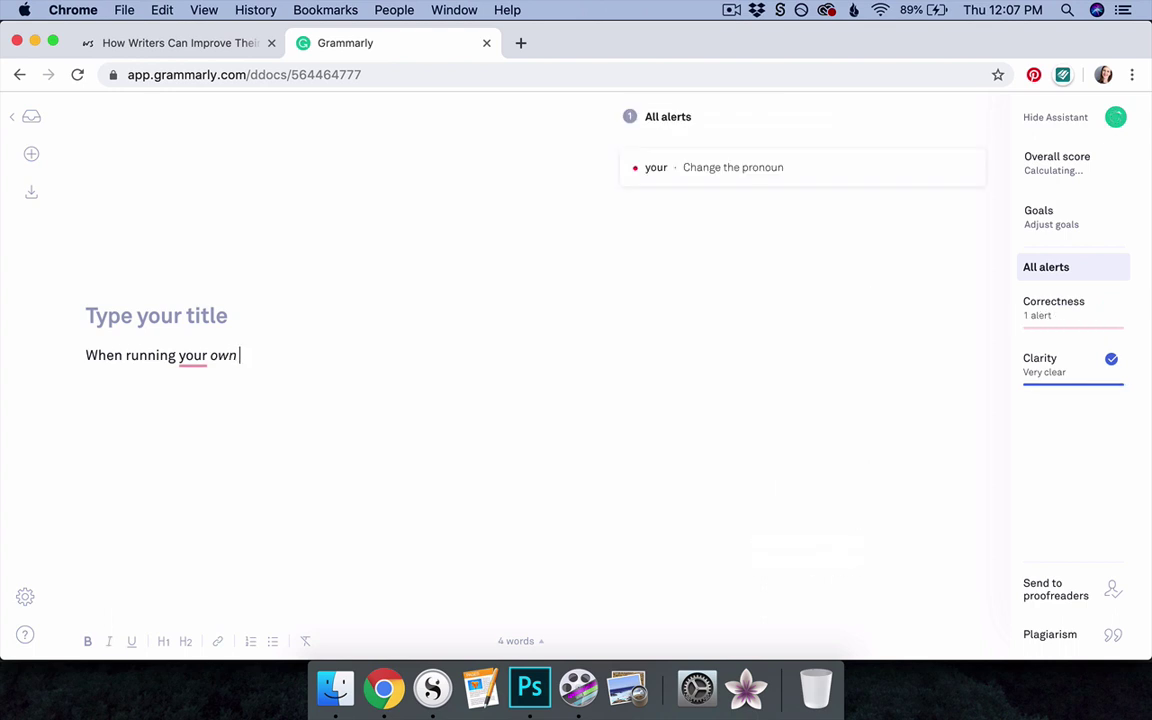
text(work through the text editor, r)
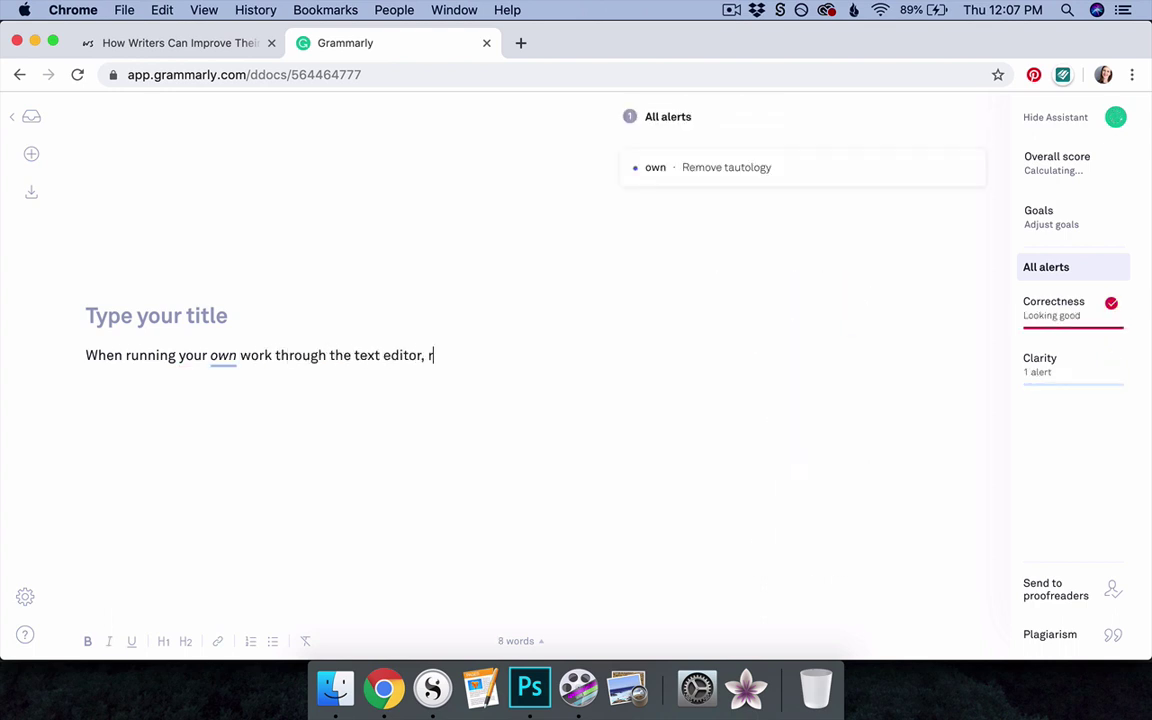
text(emember that Grammarly is a tool)
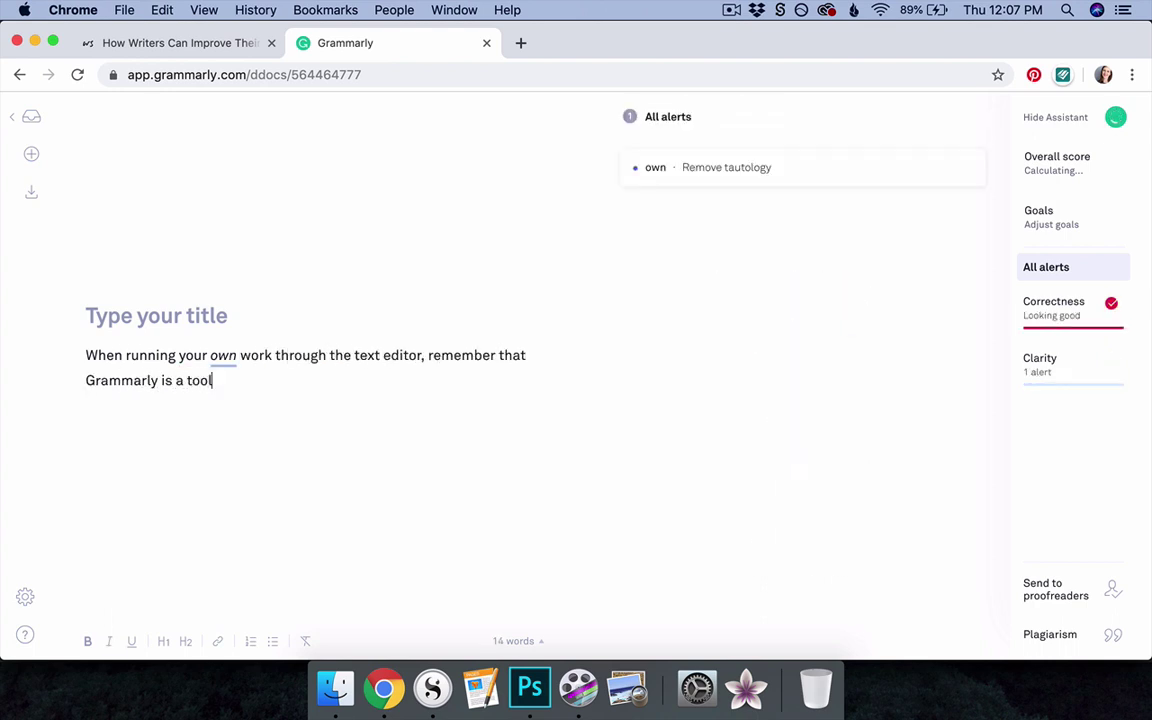
text(. You get to decide how to use it.)
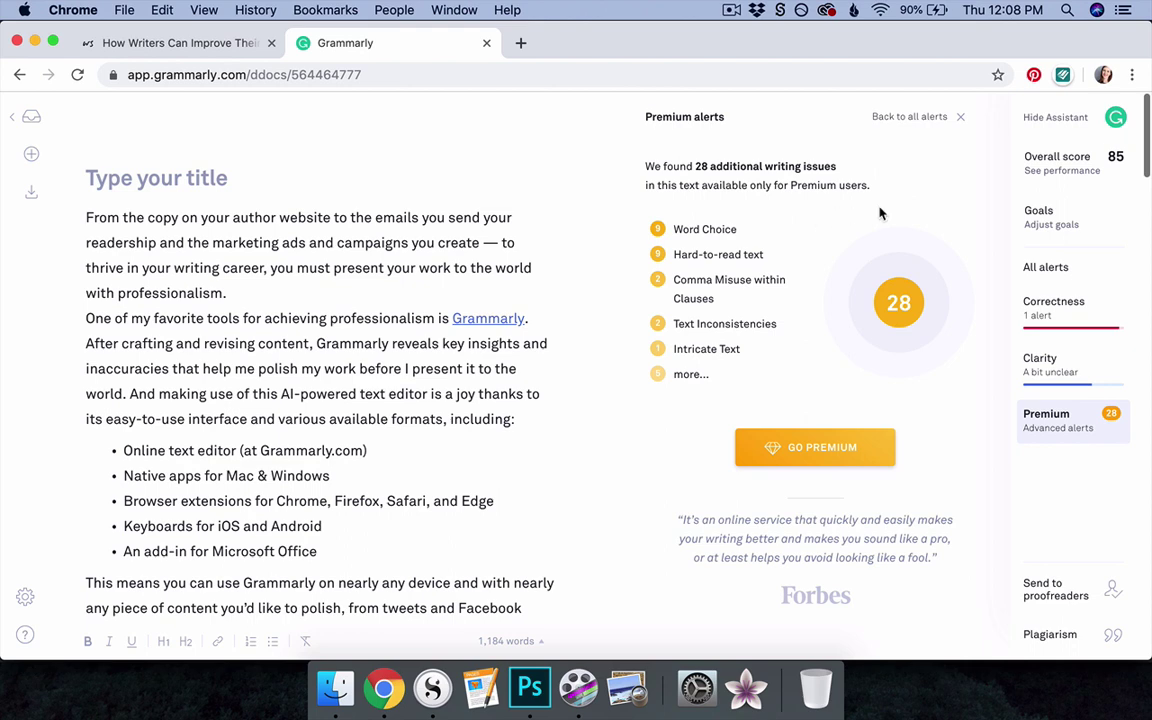
Open the Overall score report and review 1,184 words, readability 54 and 36% unique words.
click(1080, 165)
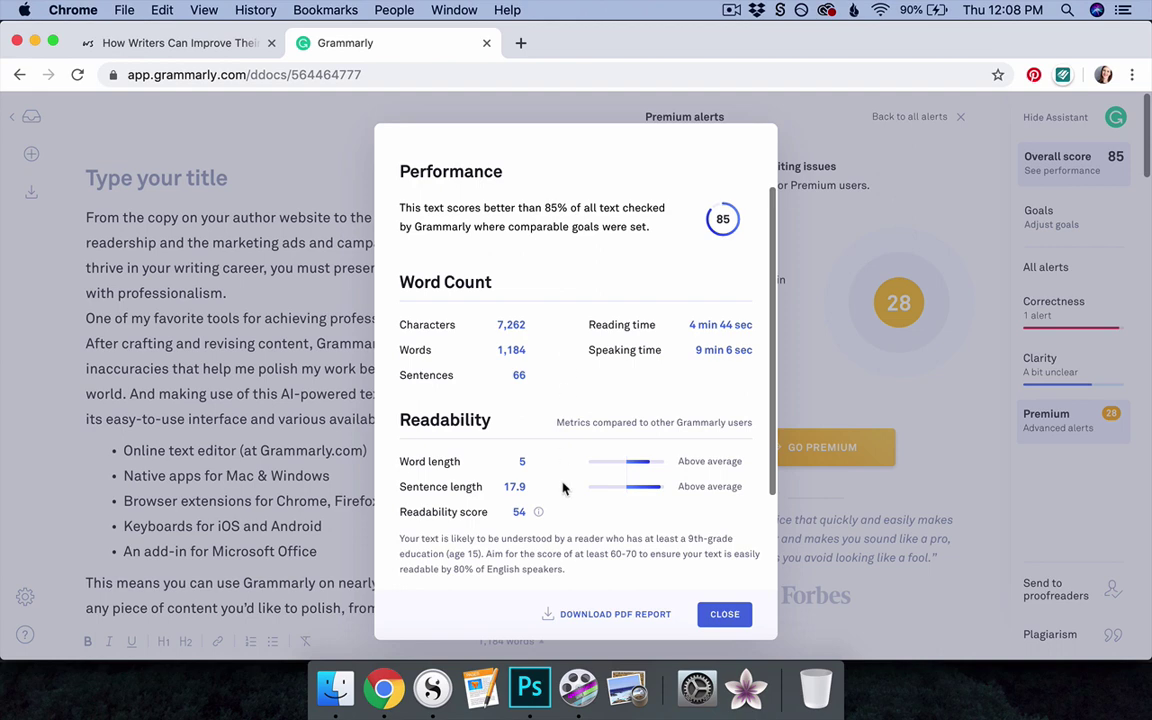
scroll(563, 488, down, 3)
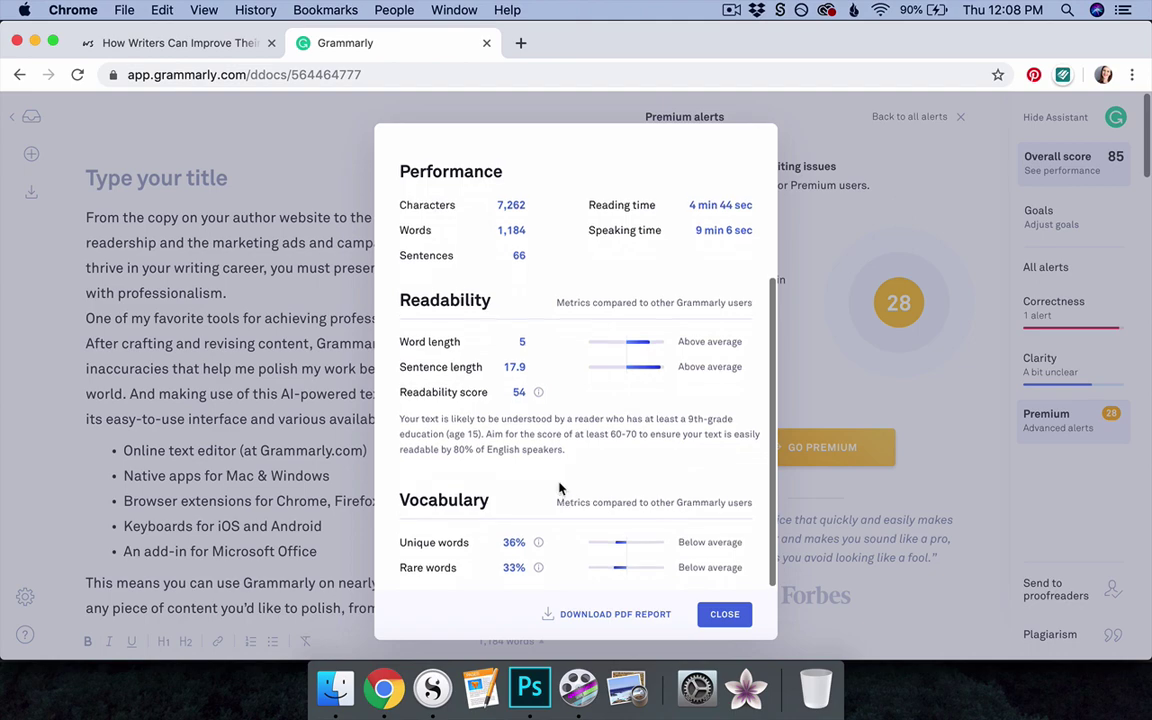
Close the report and filter alerts by Correctness, Clarity, then Premium, which lists 28 issues.
key(Escape)
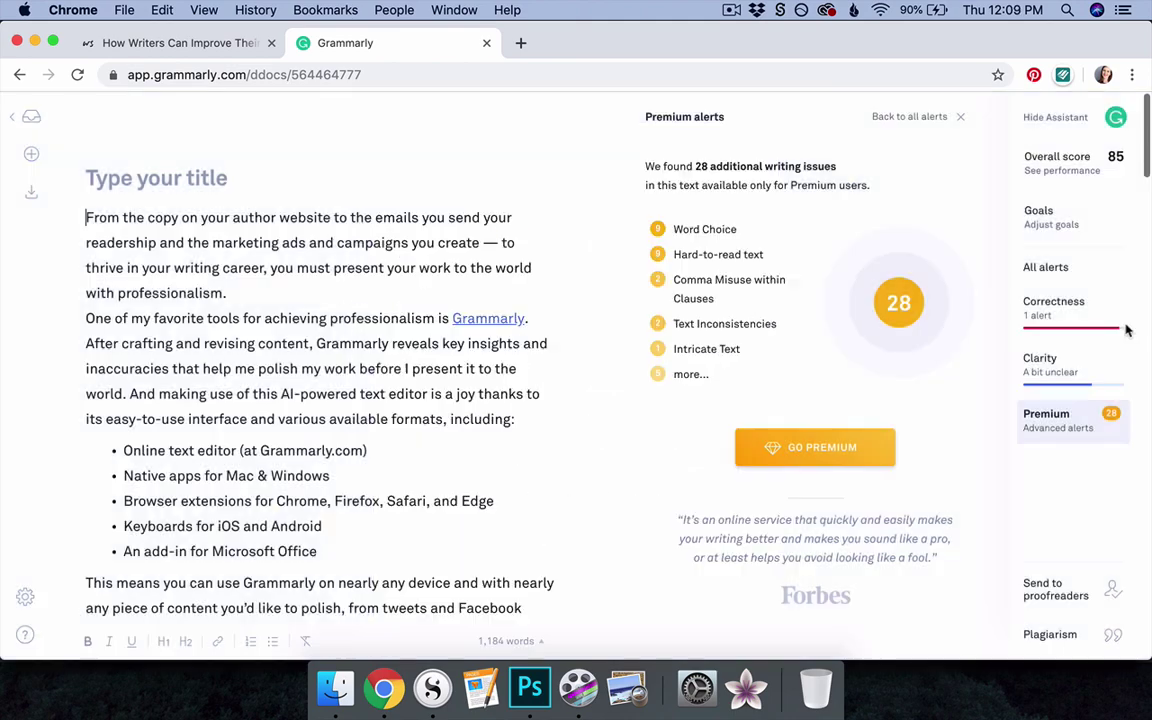
click(1106, 324)
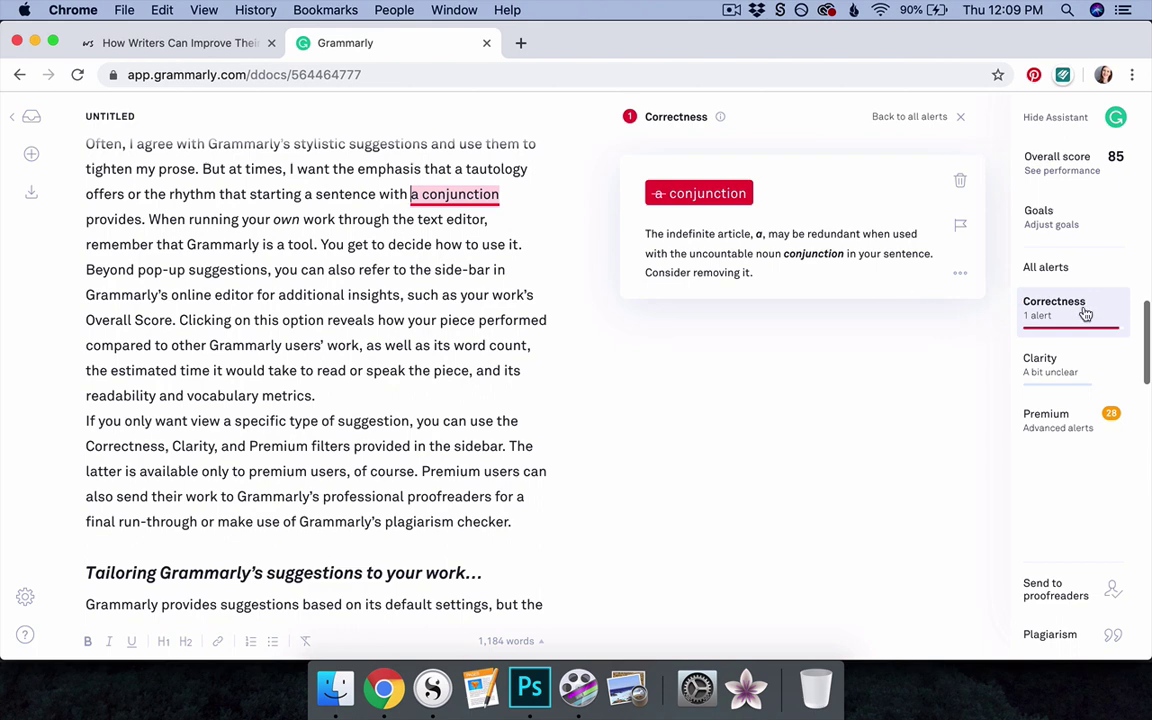
click(1090, 373)
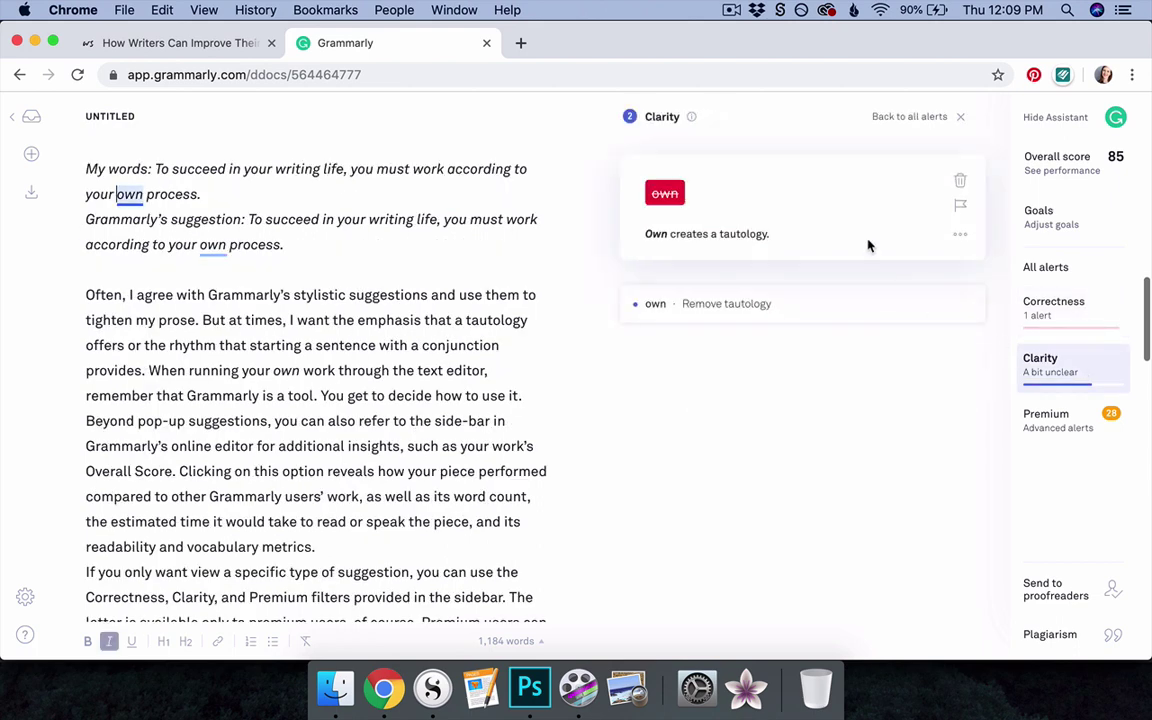
click(1097, 434)
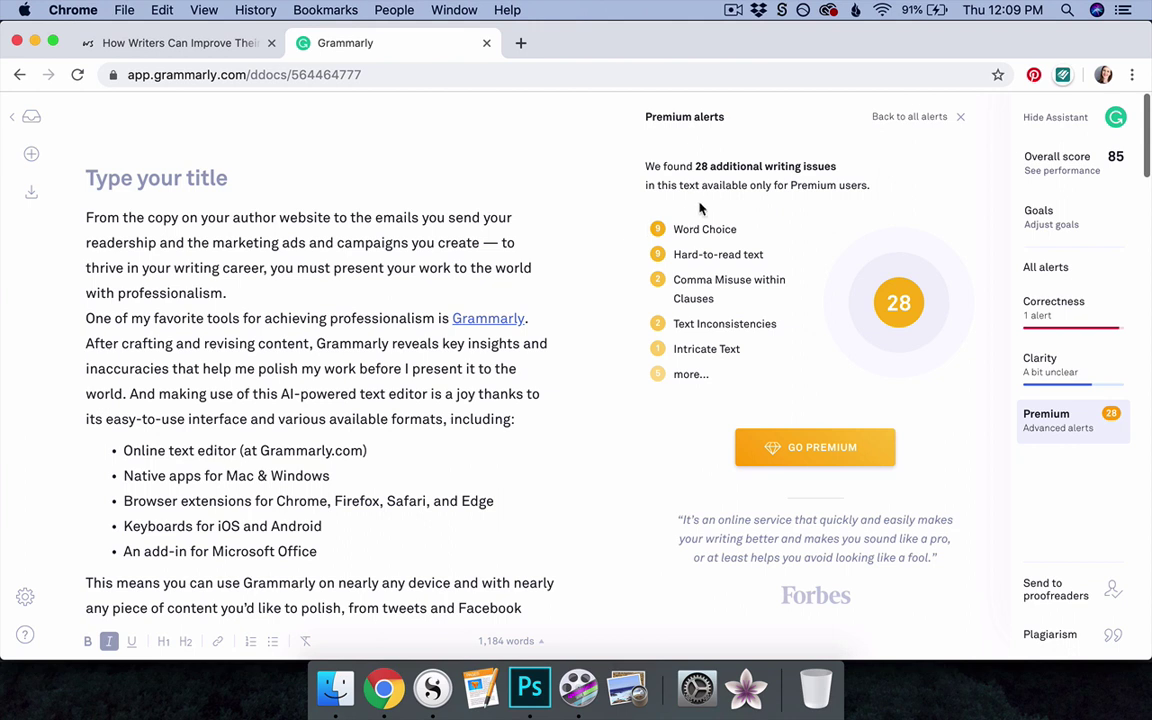
Open the Set goals dialog, showing audience General, formality Neutral and domain General.
click(1094, 233)
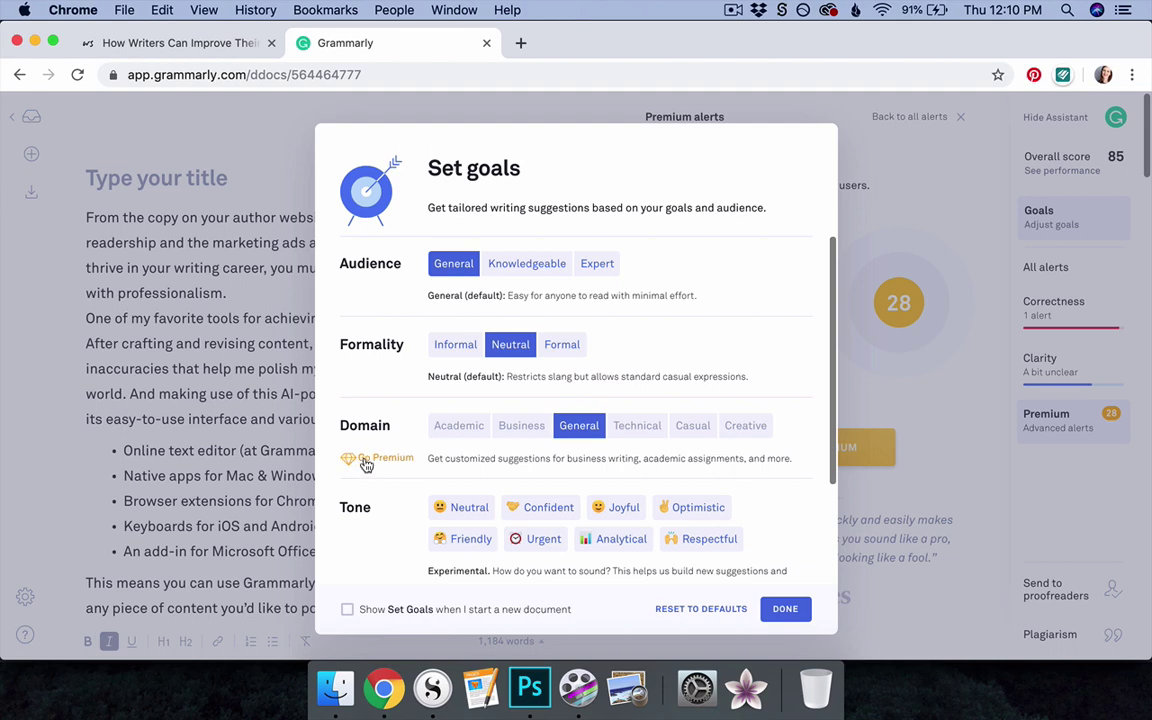
Try out the Friendly, Analytical, Urgent, Optimistic, Respectful, Confident and Neutral tone options.
scroll(398, 462, down, 3)
click(465, 408)
click(465, 410)
click(596, 413)
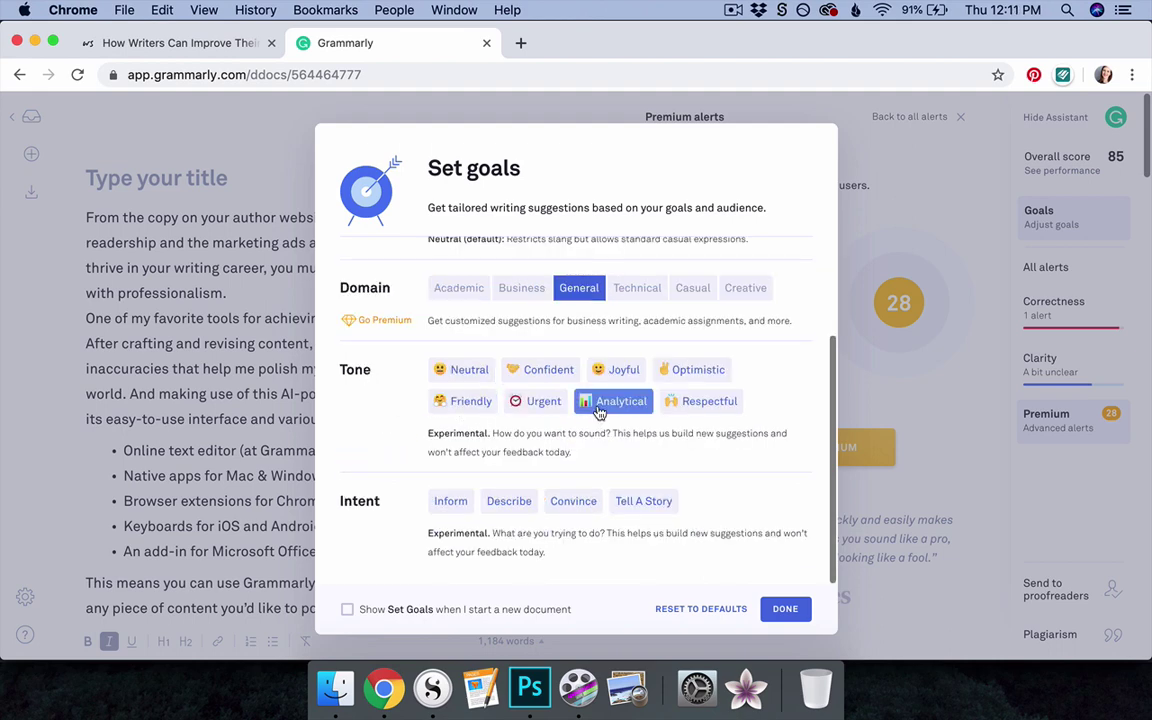
click(547, 405)
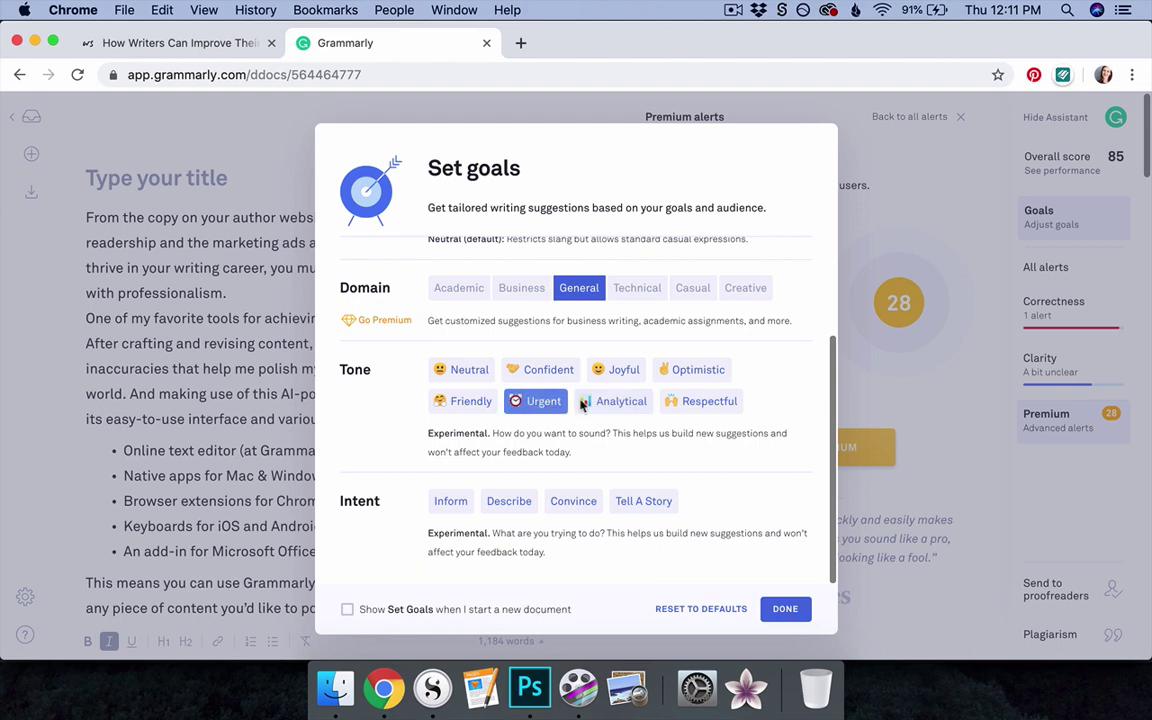
click(674, 372)
click(676, 405)
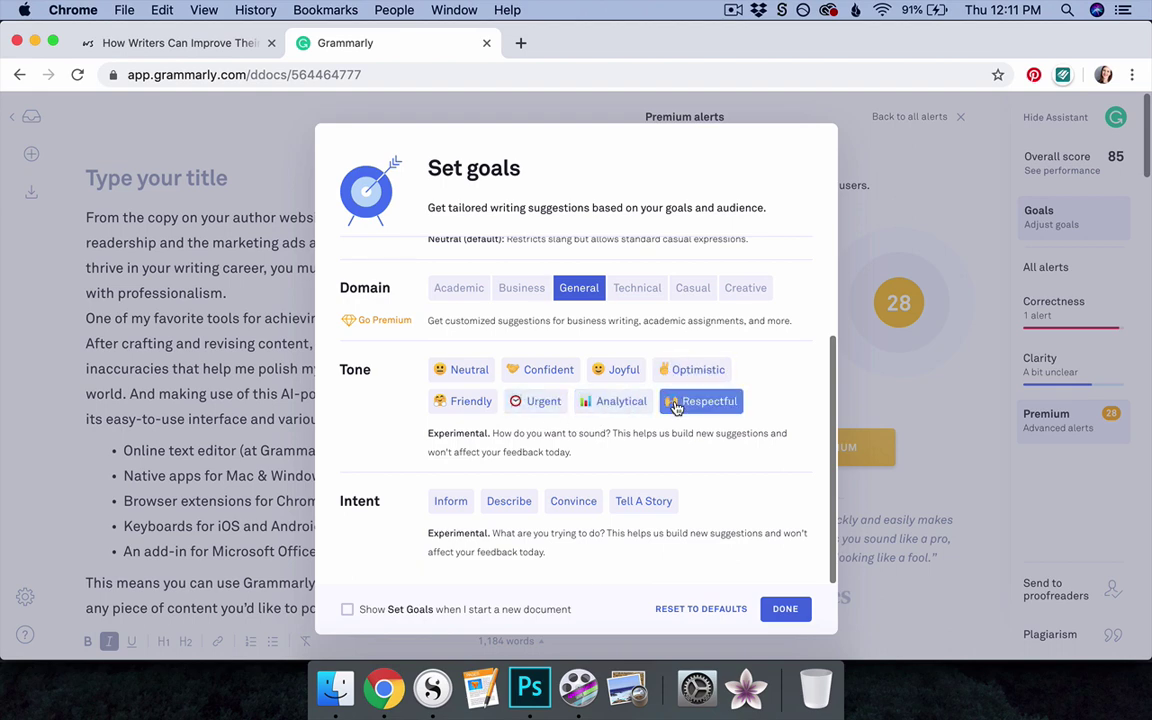
click(540, 371)
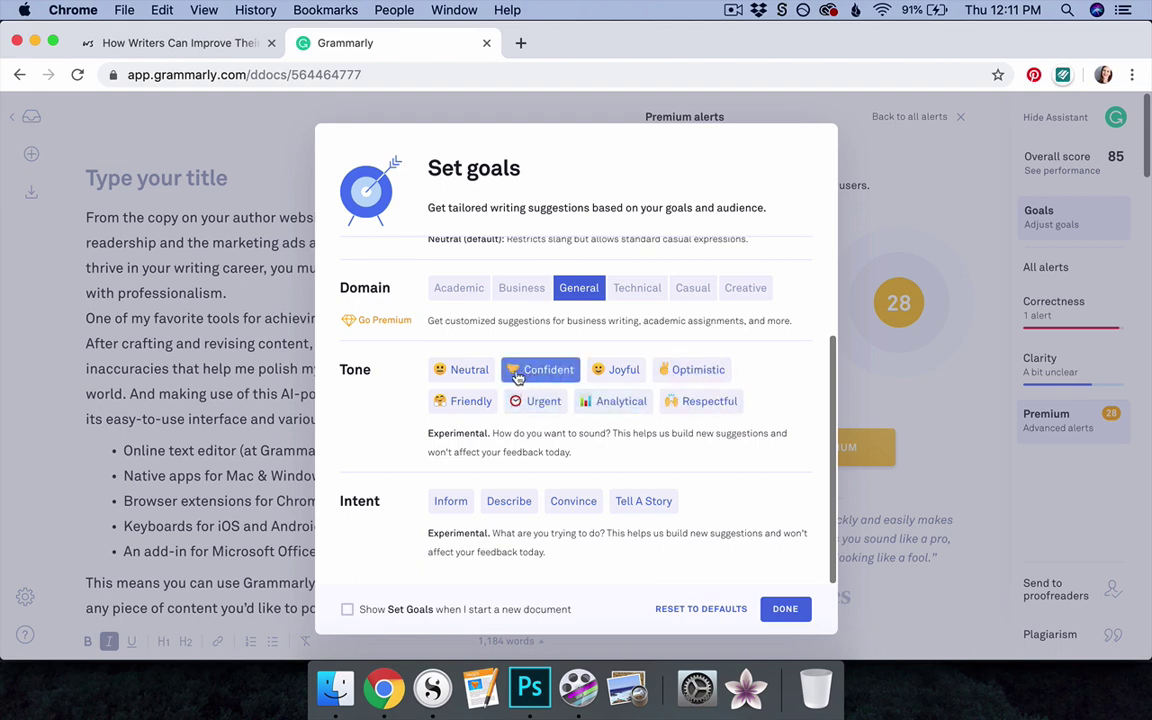
click(466, 376)
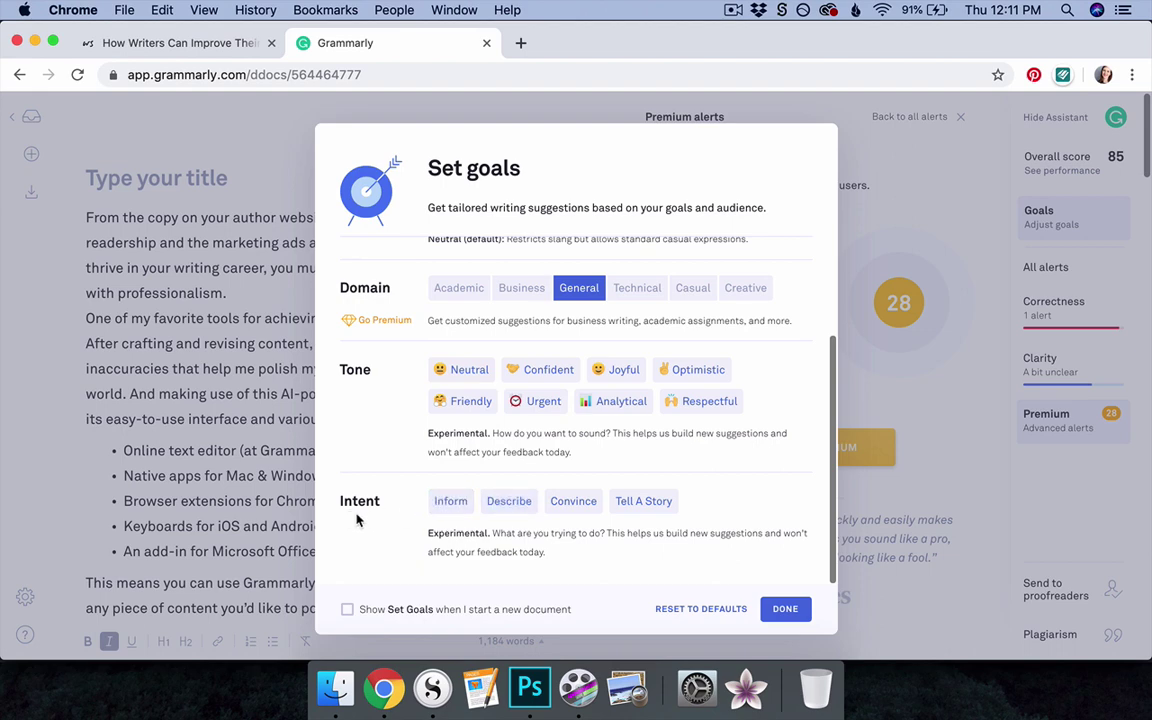
Try the Inform, Describe, Convince and Tell A Story intents, leaving none selected.
click(450, 503)
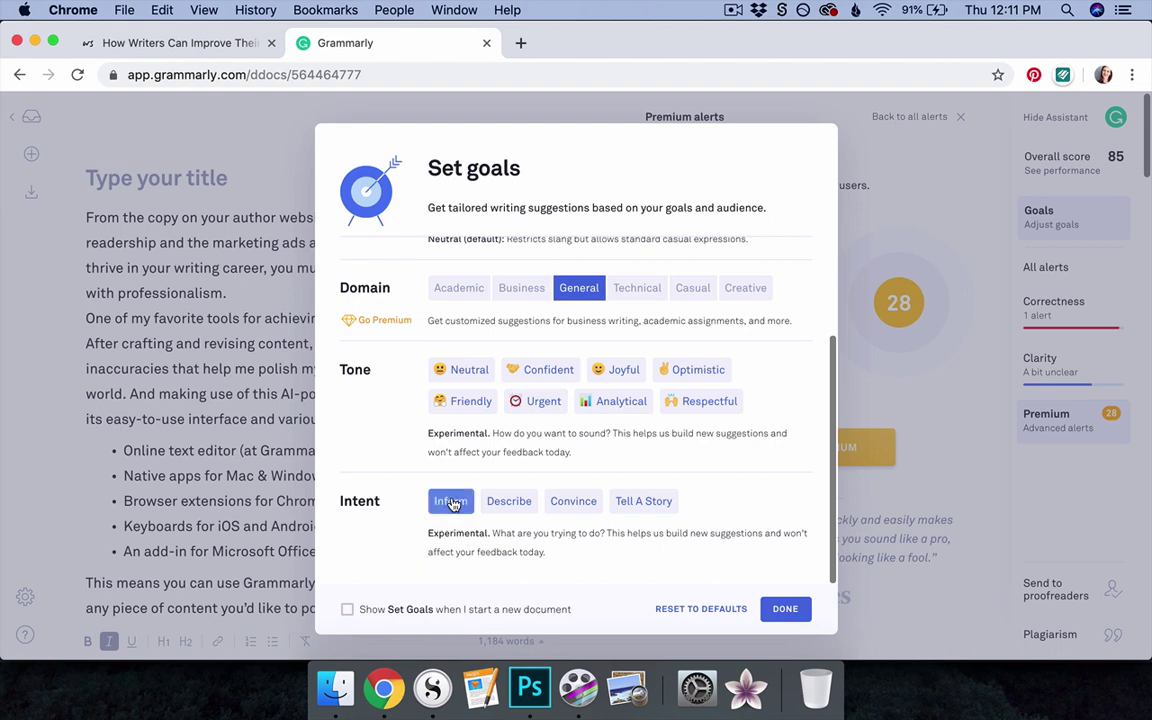
click(508, 503)
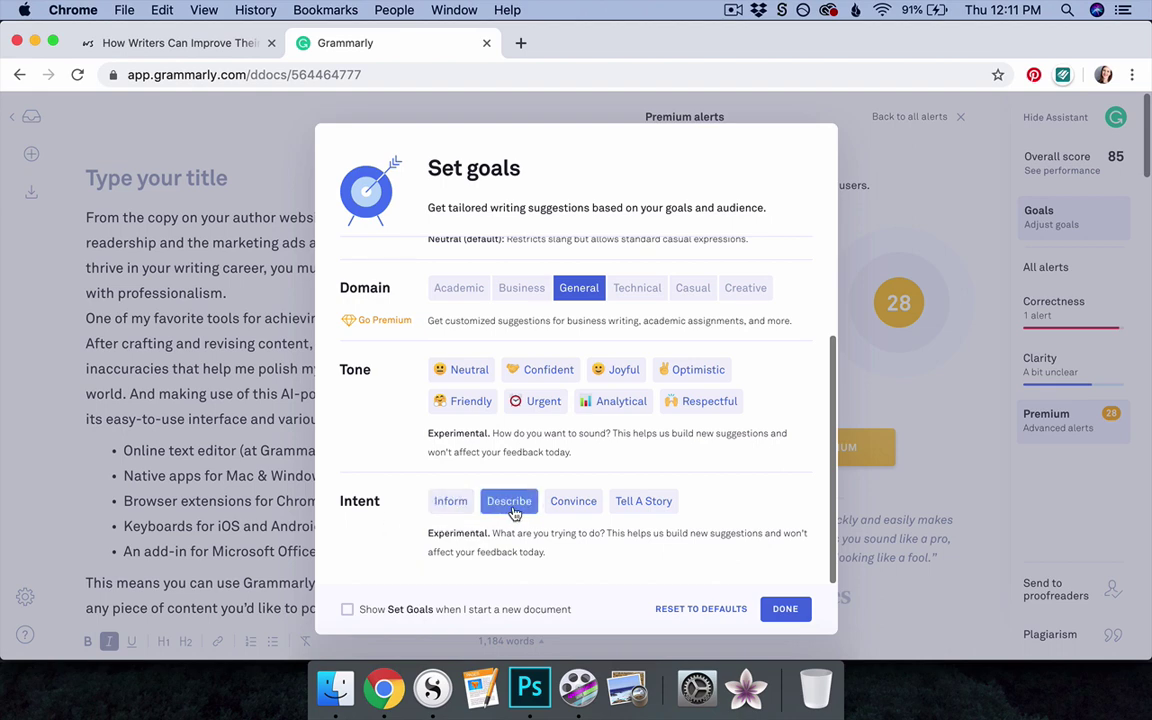
click(574, 504)
click(630, 510)
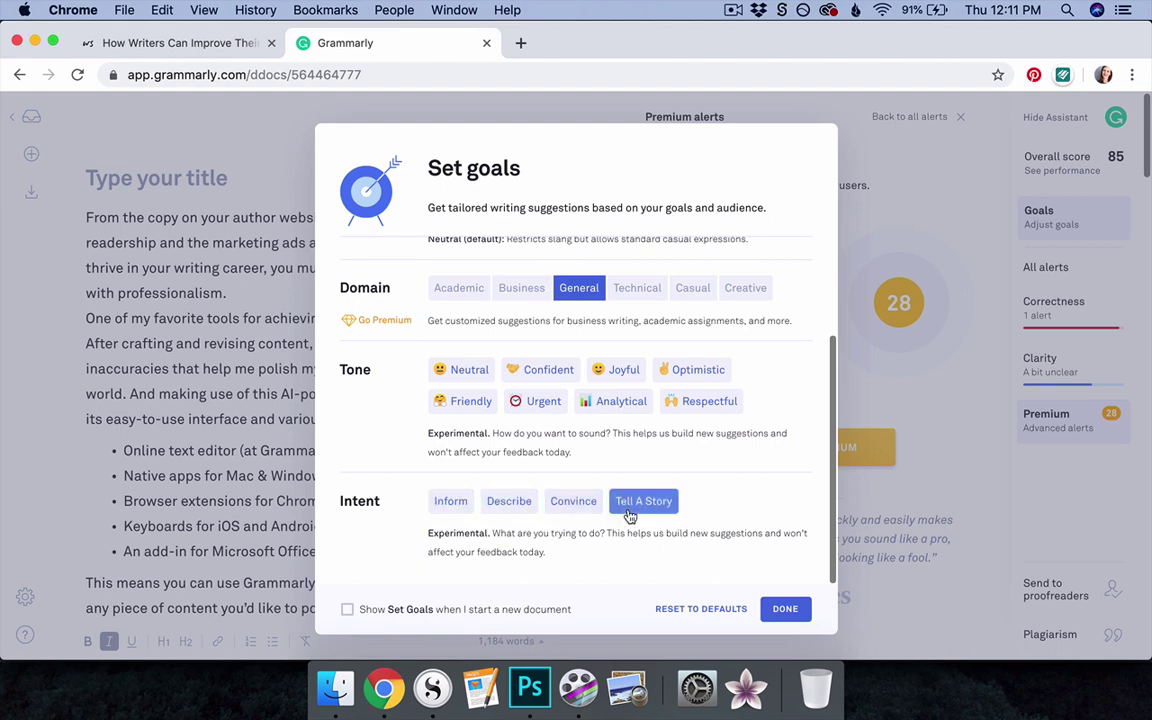
click(630, 512)
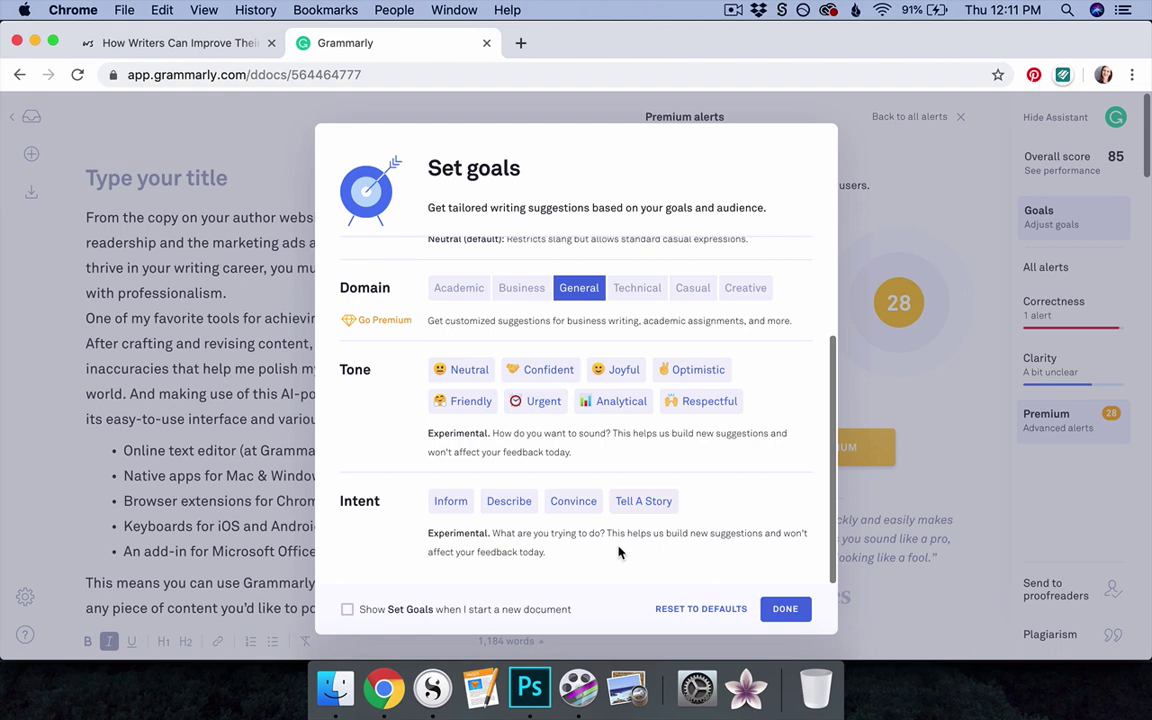
Pick Expert audience, Formal formality, Confident plus Analytical tone, and Inform intent.
scroll(619, 551, up, 5)
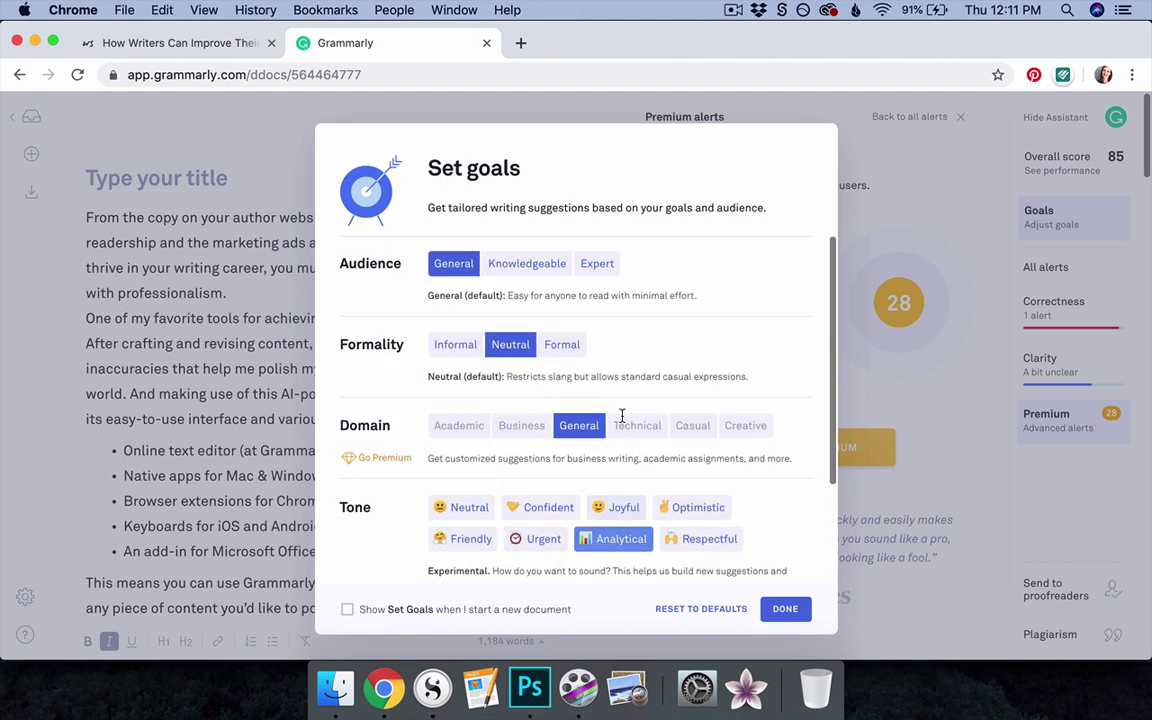
click(596, 264)
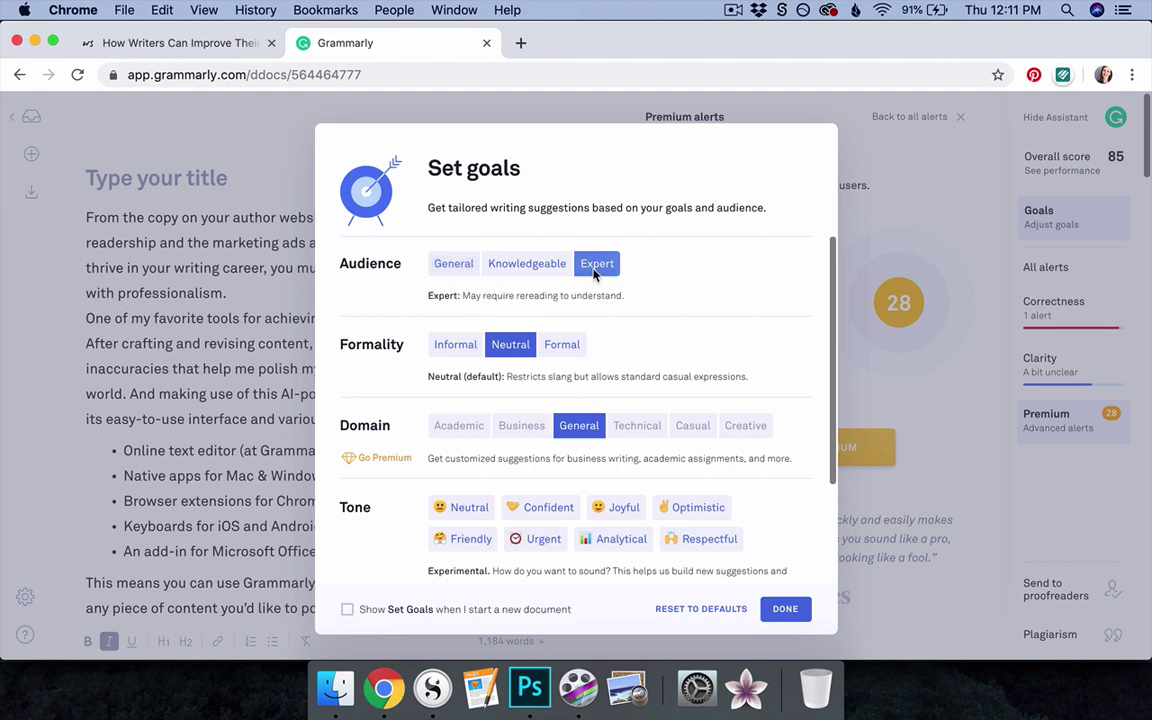
click(561, 345)
scroll(560, 510, down, 3)
click(550, 370)
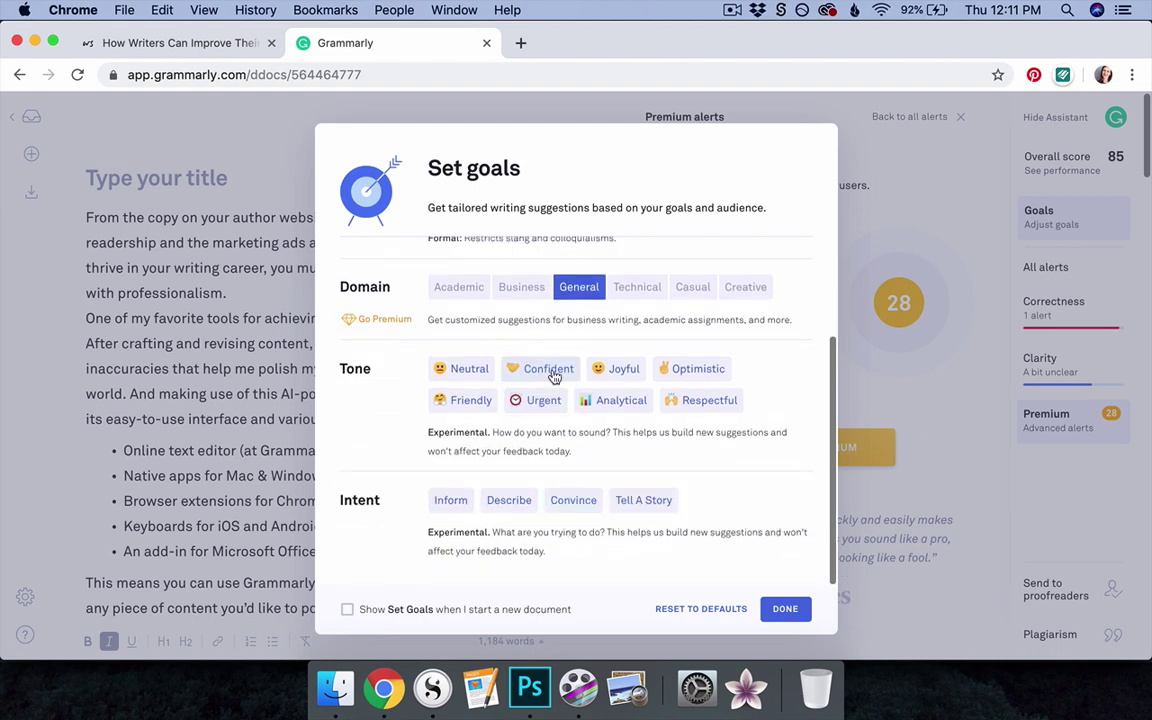
click(620, 401)
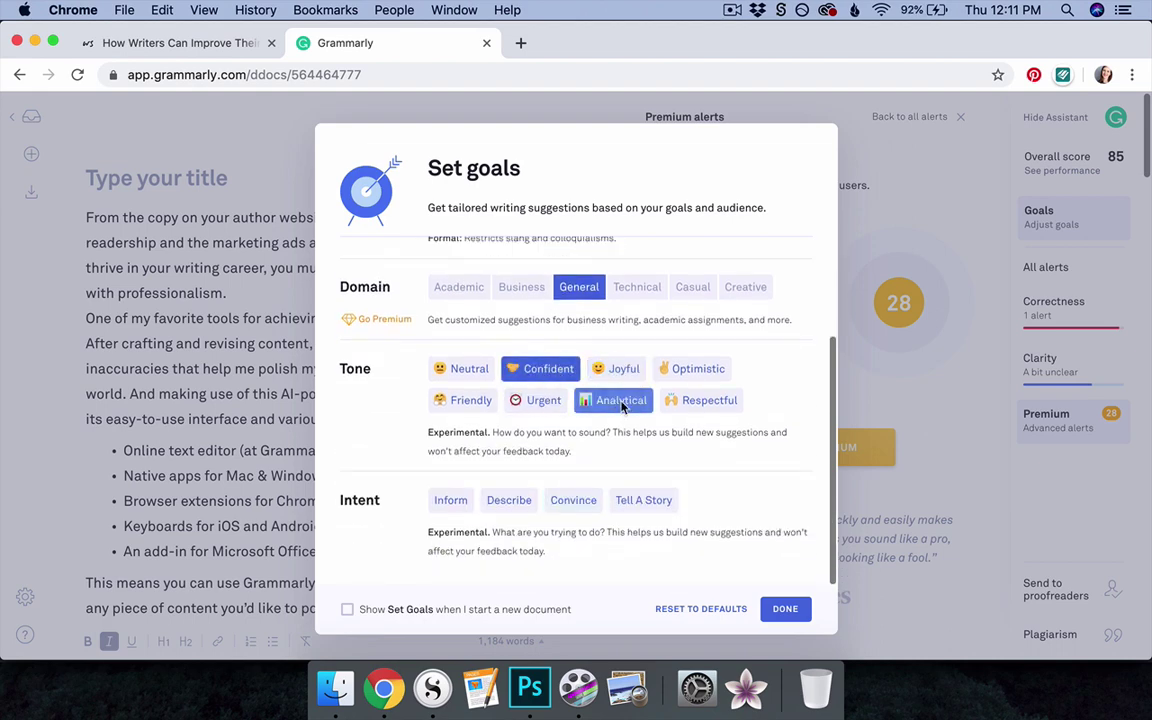
click(450, 500)
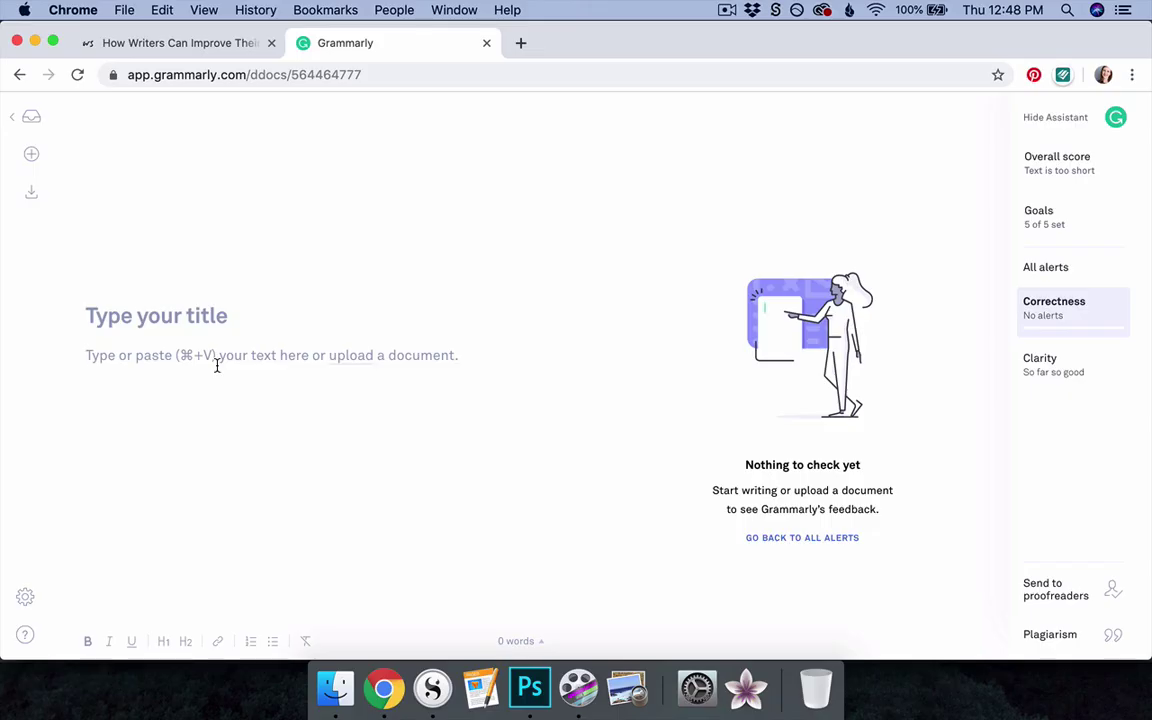
Paste the blog article and accept the sub-reddits to subreddits spelling fix.
key(super+v)
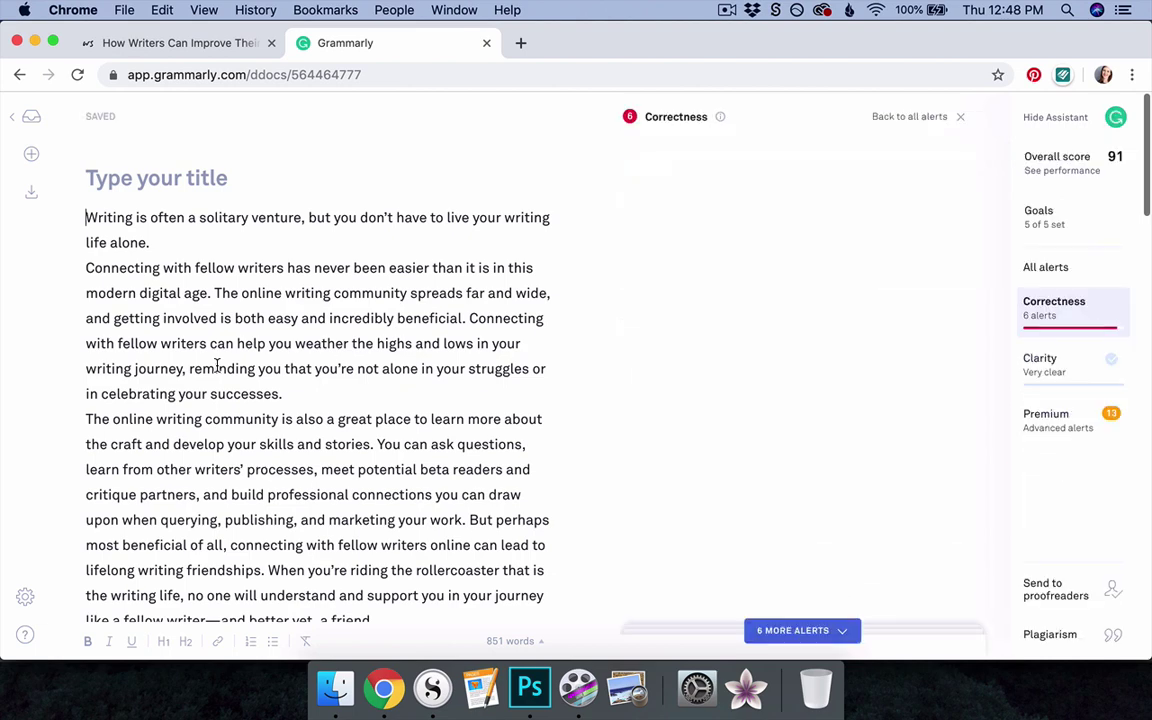
click(1034, 308)
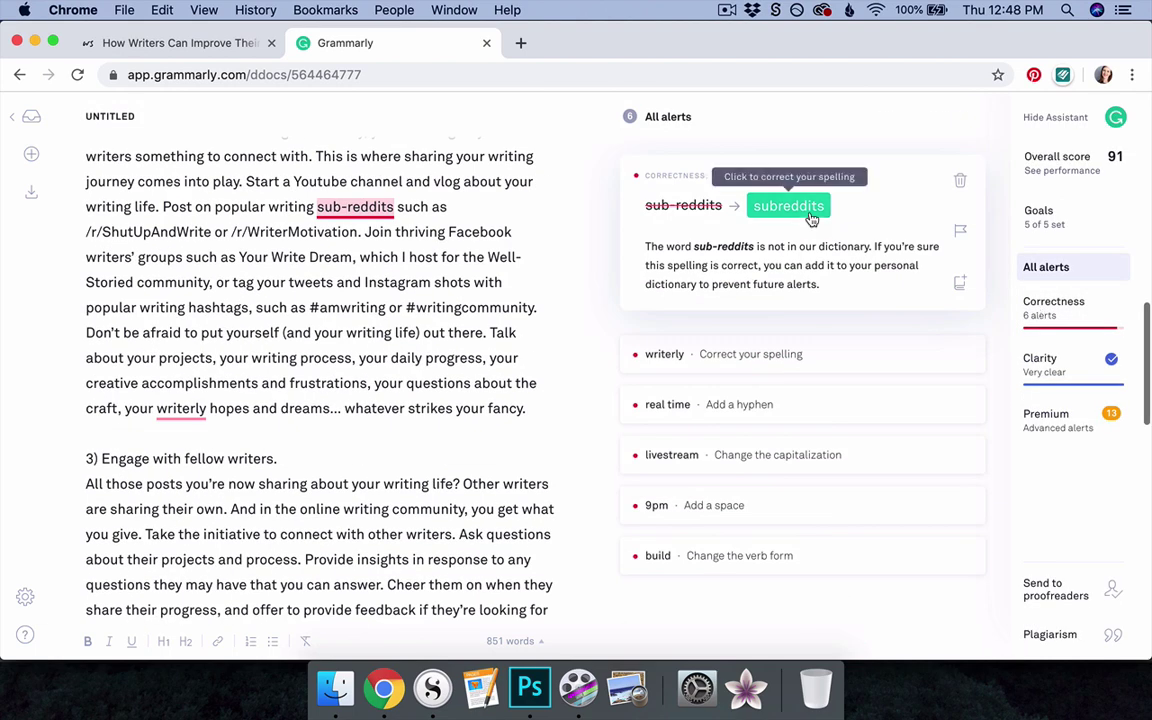
click(810, 212)
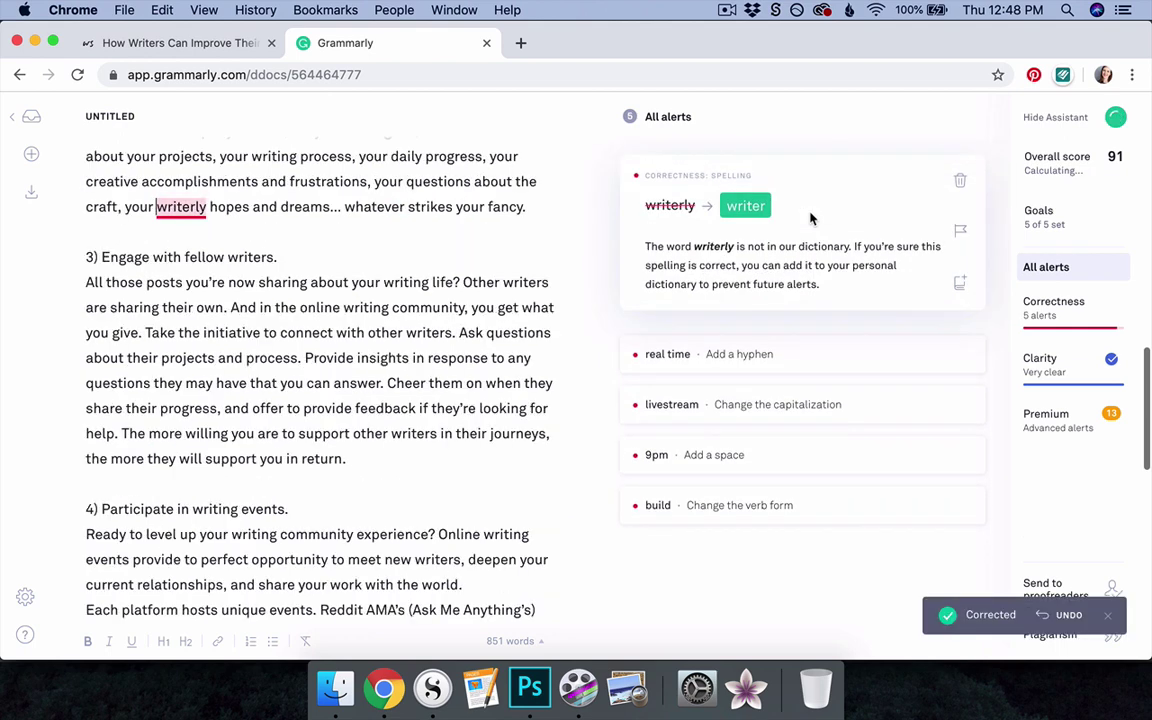
Dismiss the writerly, real time, livestream and build alerts, and accept the 9 pm fix.
click(961, 183)
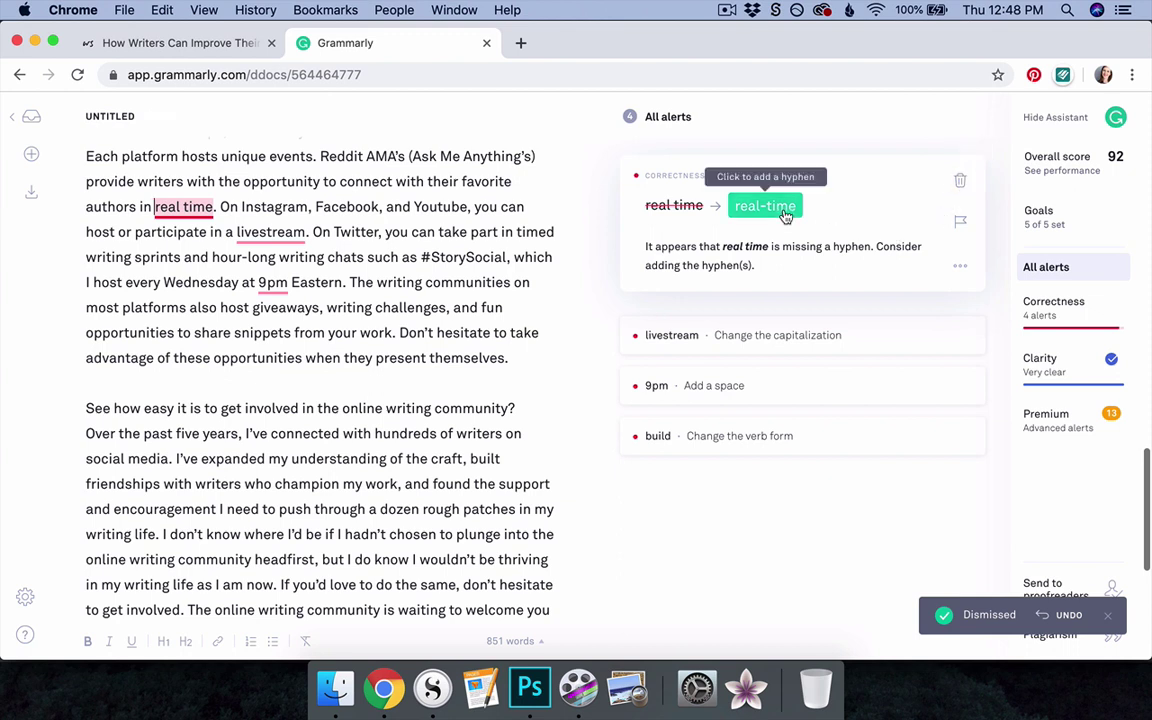
click(960, 182)
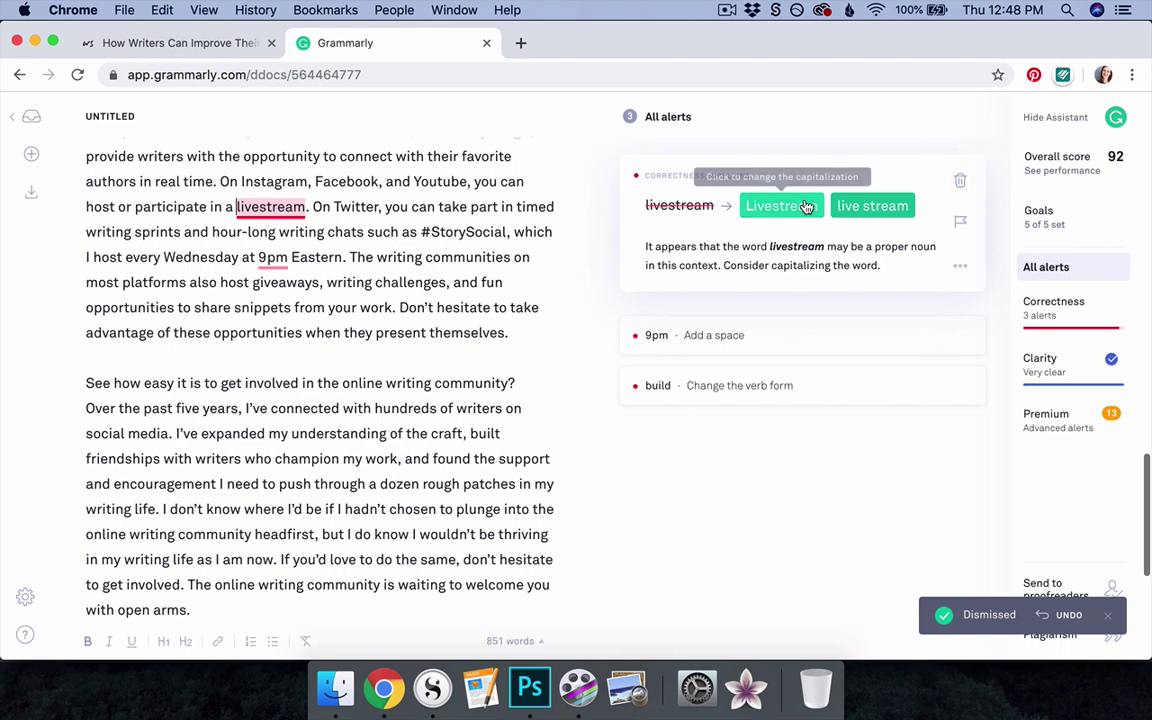
click(959, 181)
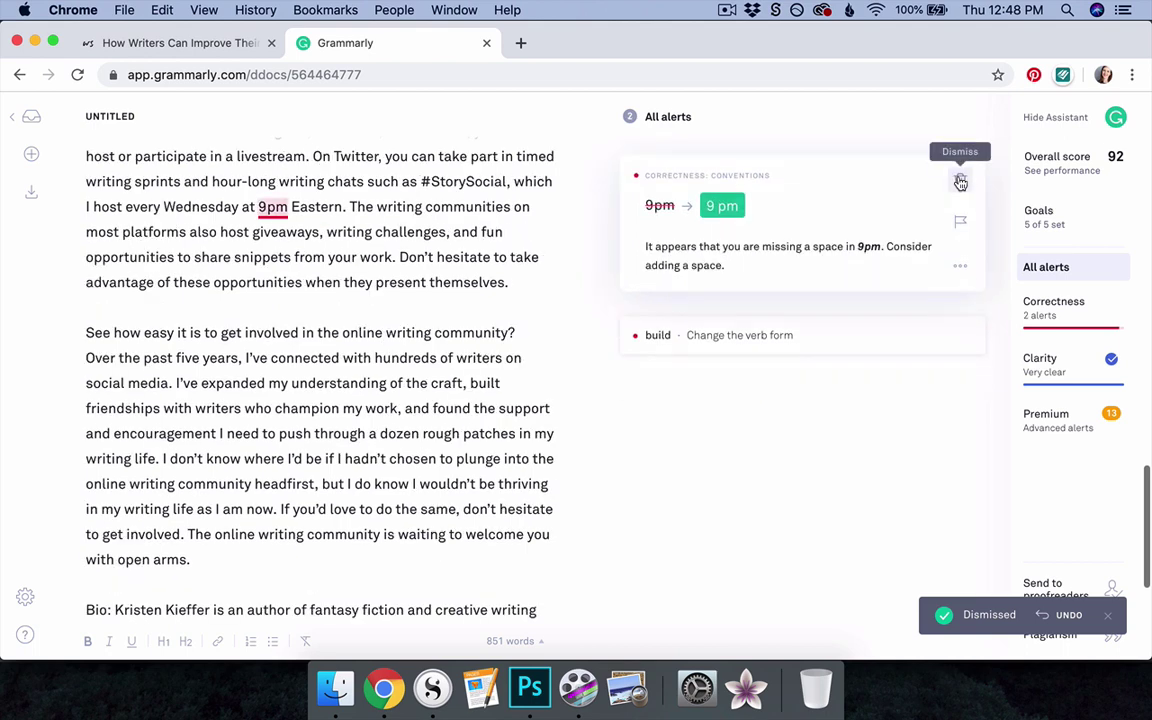
click(722, 206)
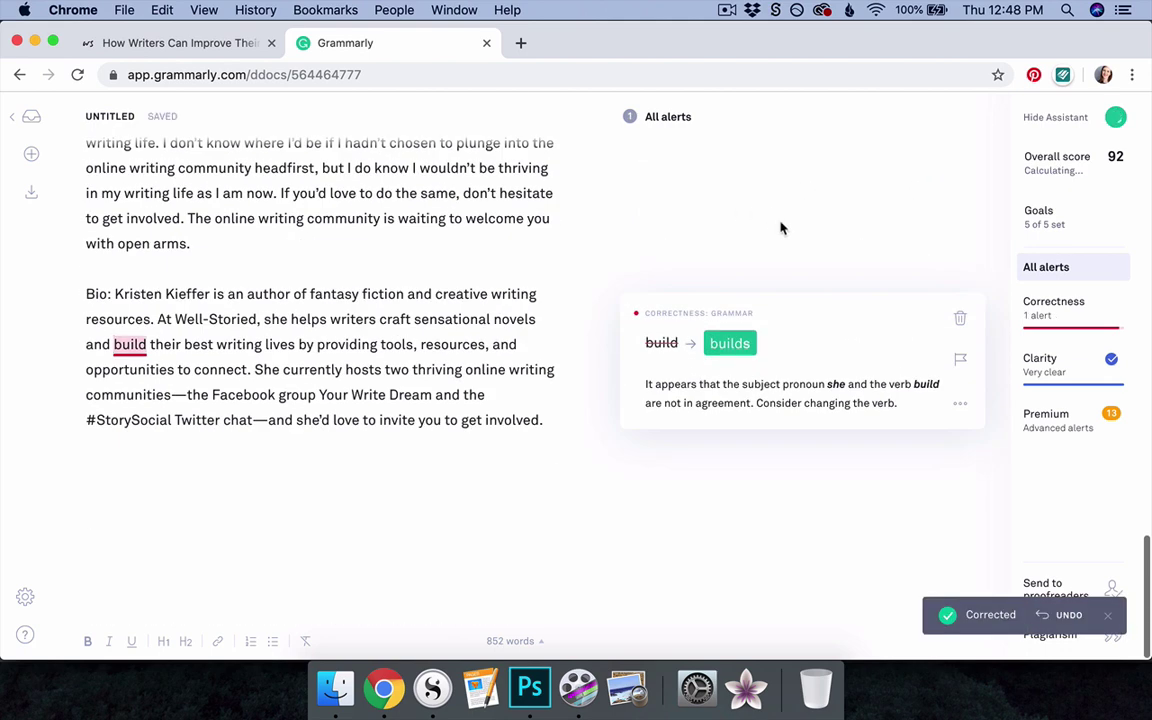
click(960, 320)
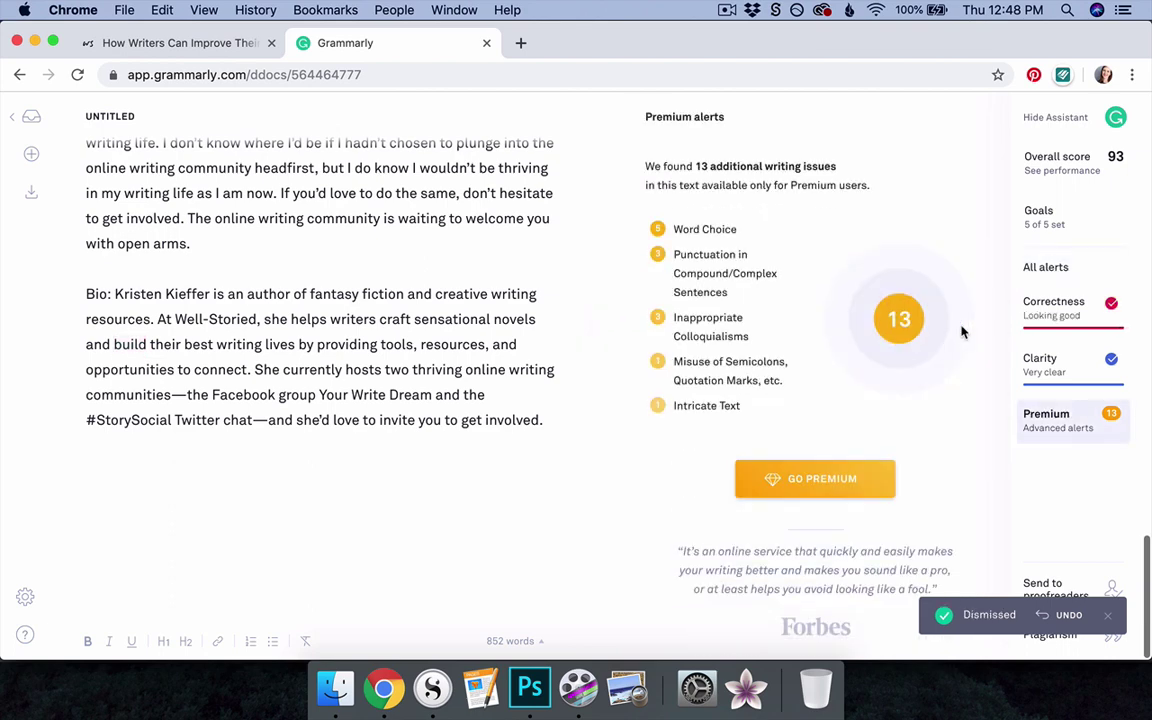
Show the article's performance report and scroll through it.
click(1048, 175)
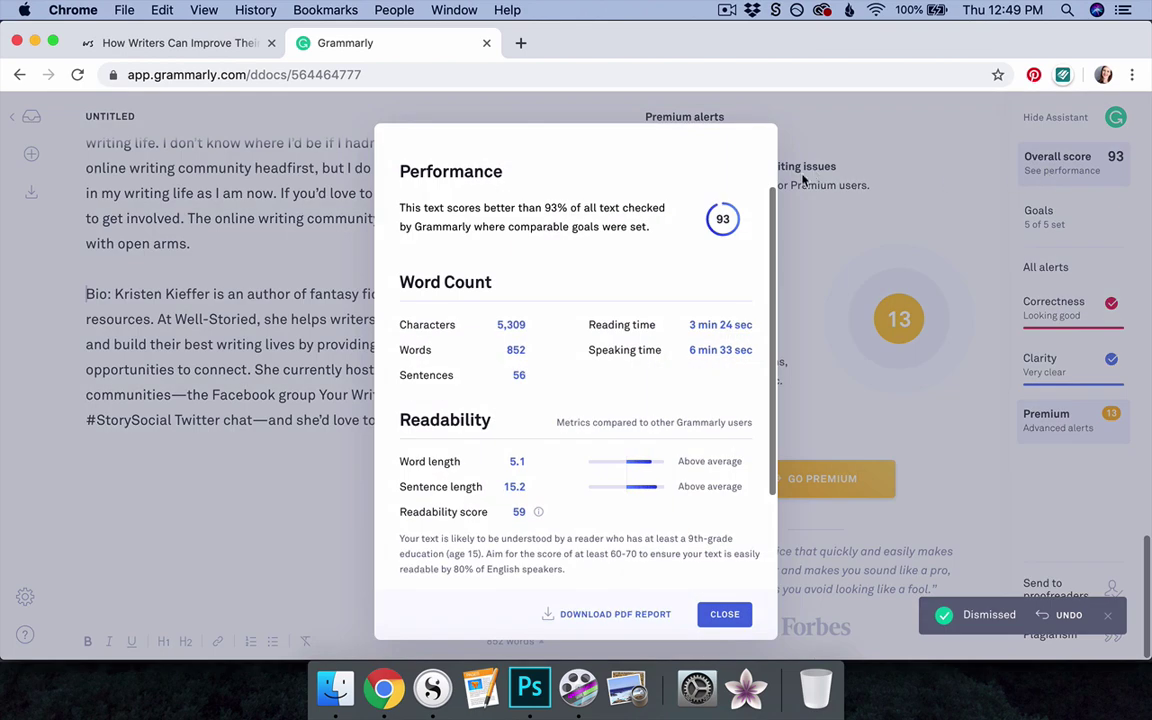
scroll(751, 300, down, 3)
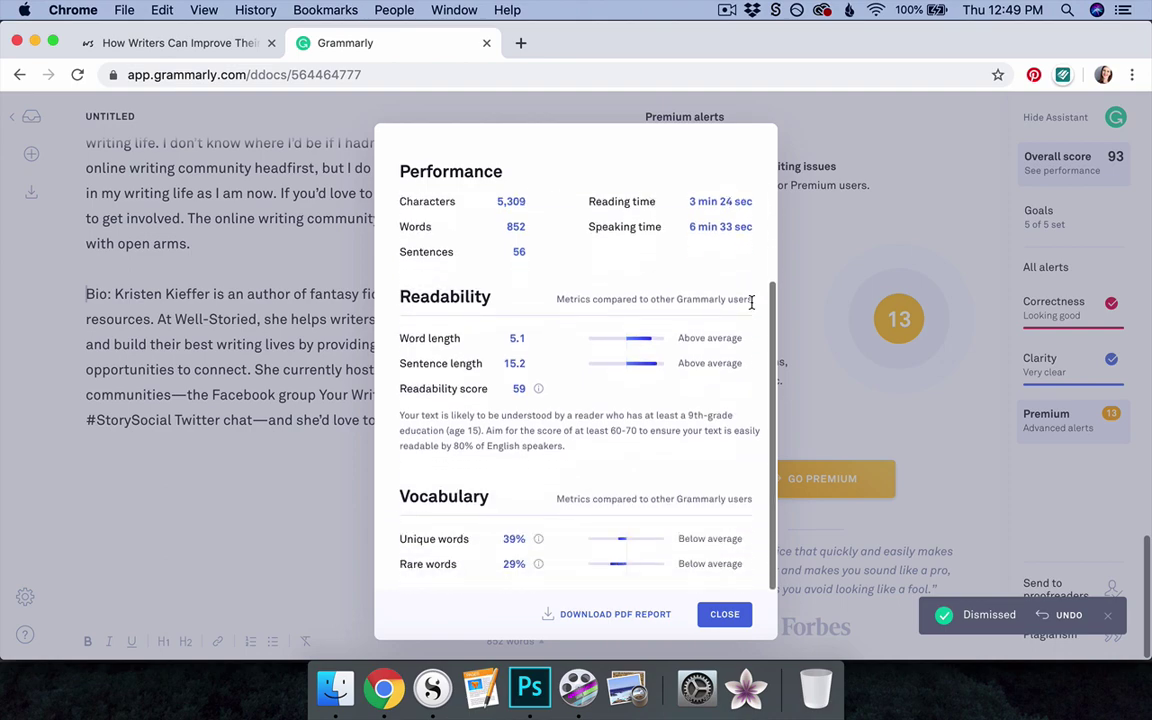
scroll(751, 302, up, 3)
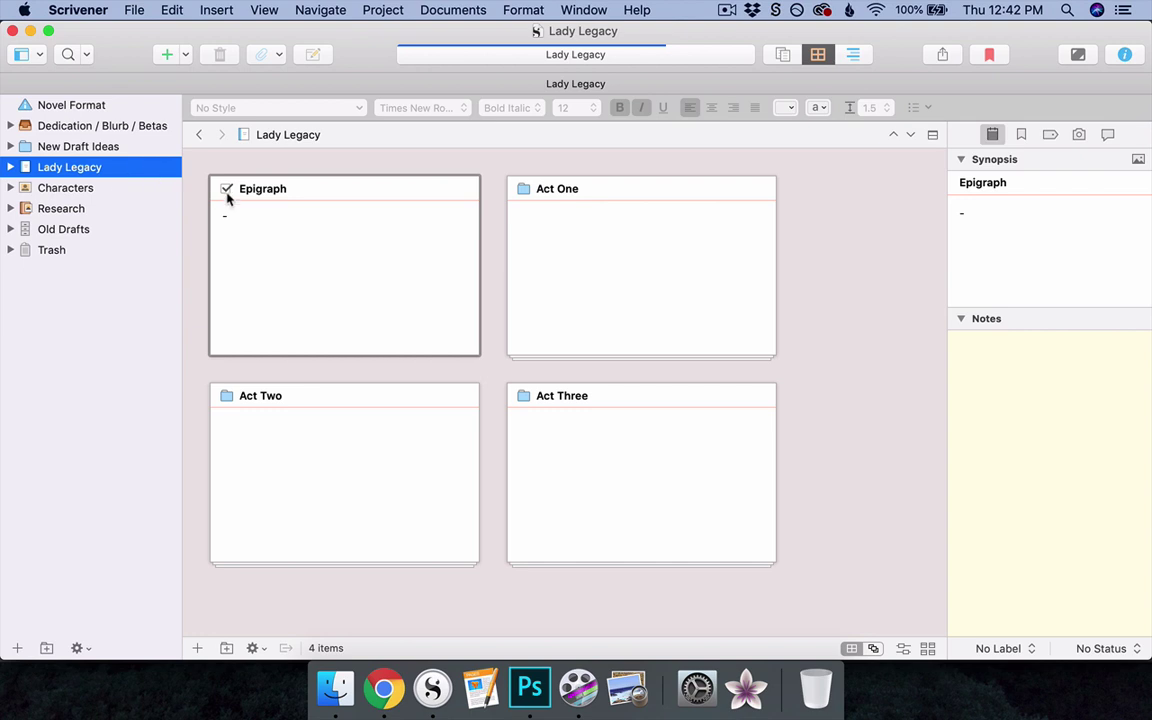
Open the Epigraph card from the Lady Legacy corkboard in Scrivener.
double_click(227, 193)
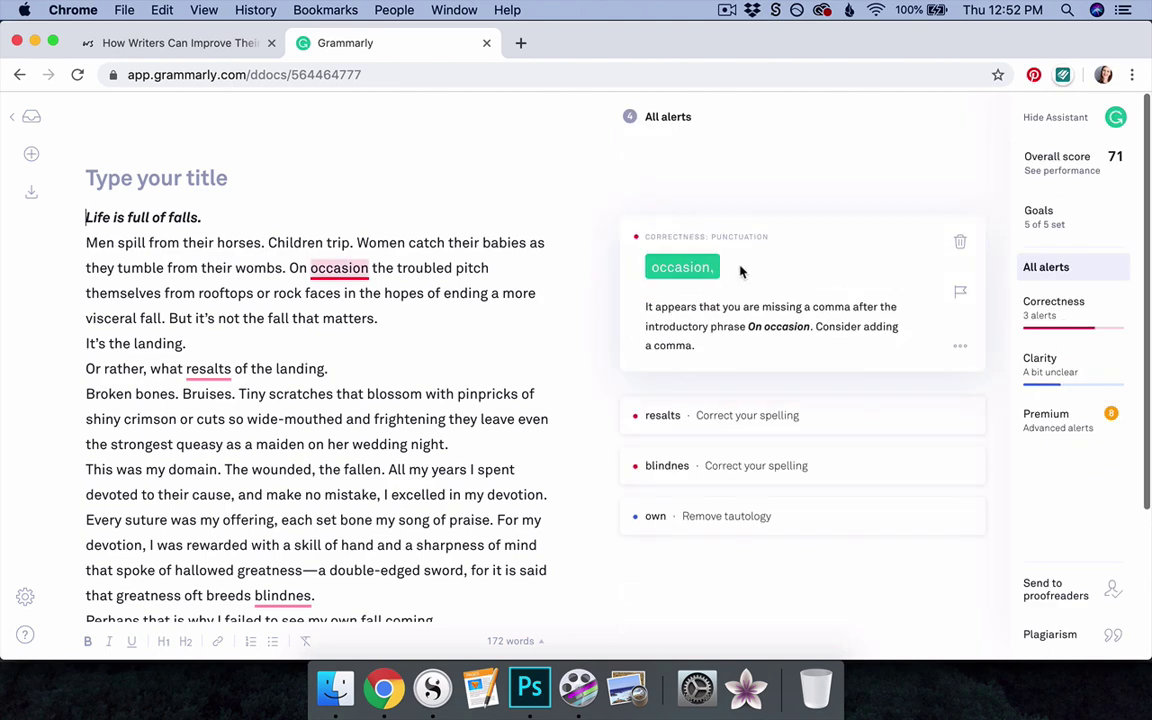
Add the comma after 'On occasion' and correct resalts to results and blindnes to blindness.
click(708, 267)
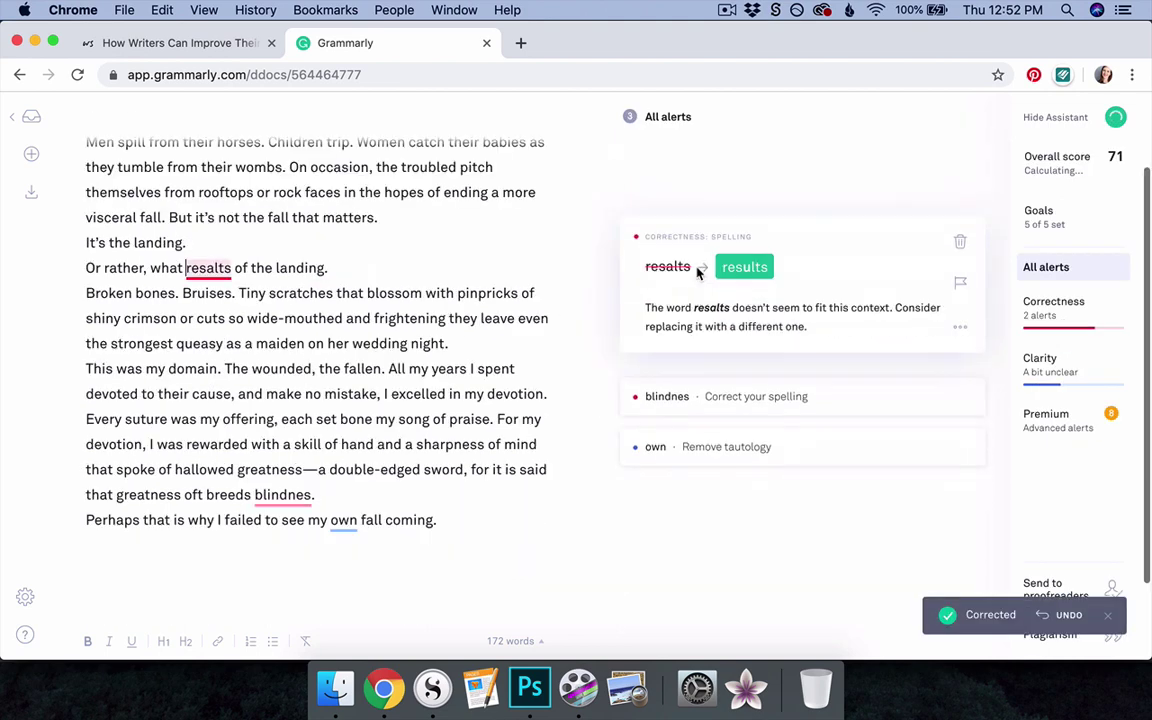
click(752, 268)
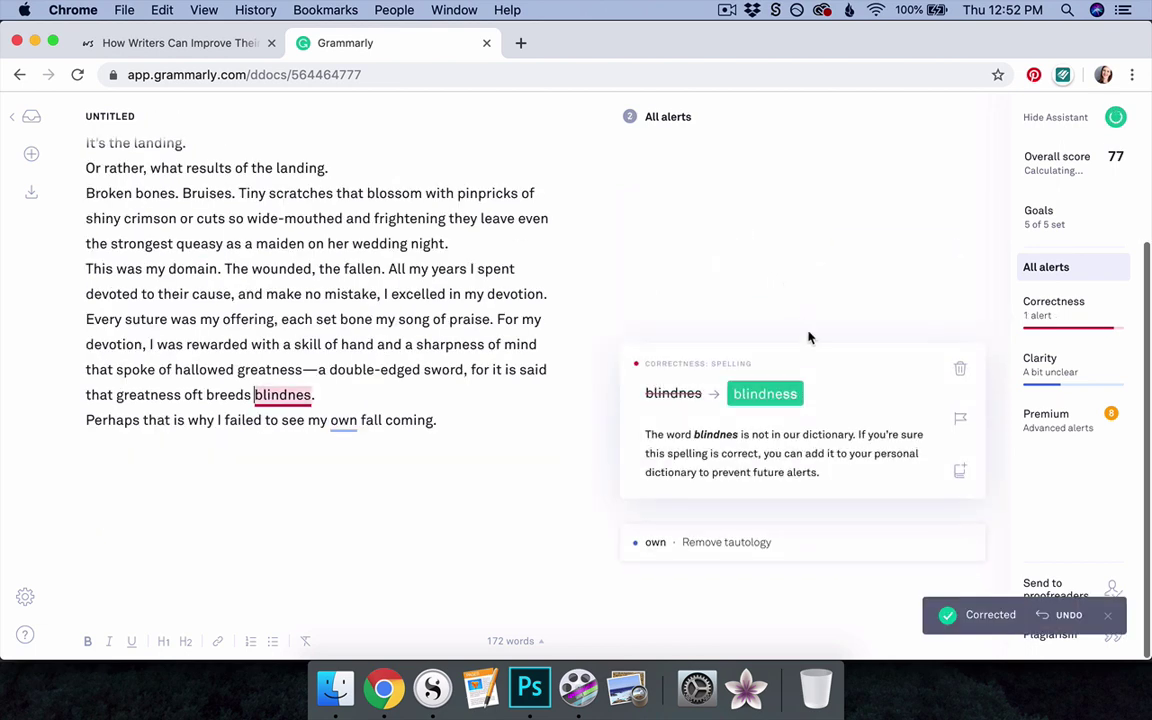
click(796, 401)
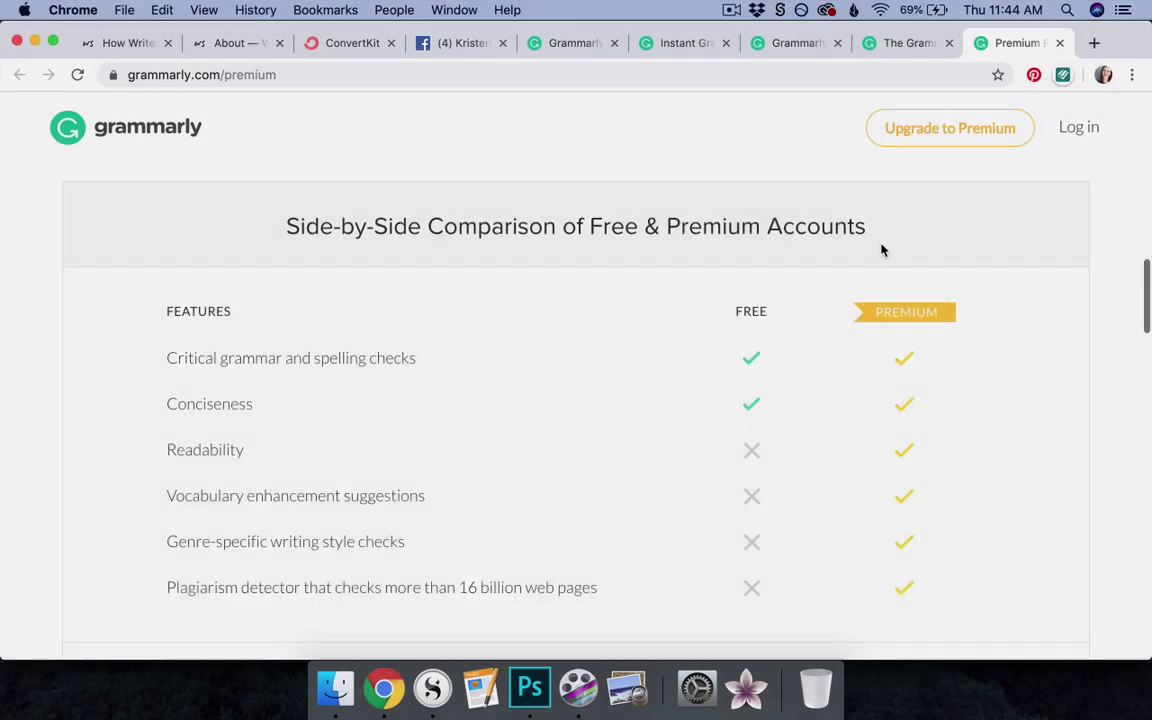
Scroll through the Free versus Premium comparison, then select the well-storied.com article's address.
scroll(882, 250, up, 1)
scroll(882, 250, down, 1)
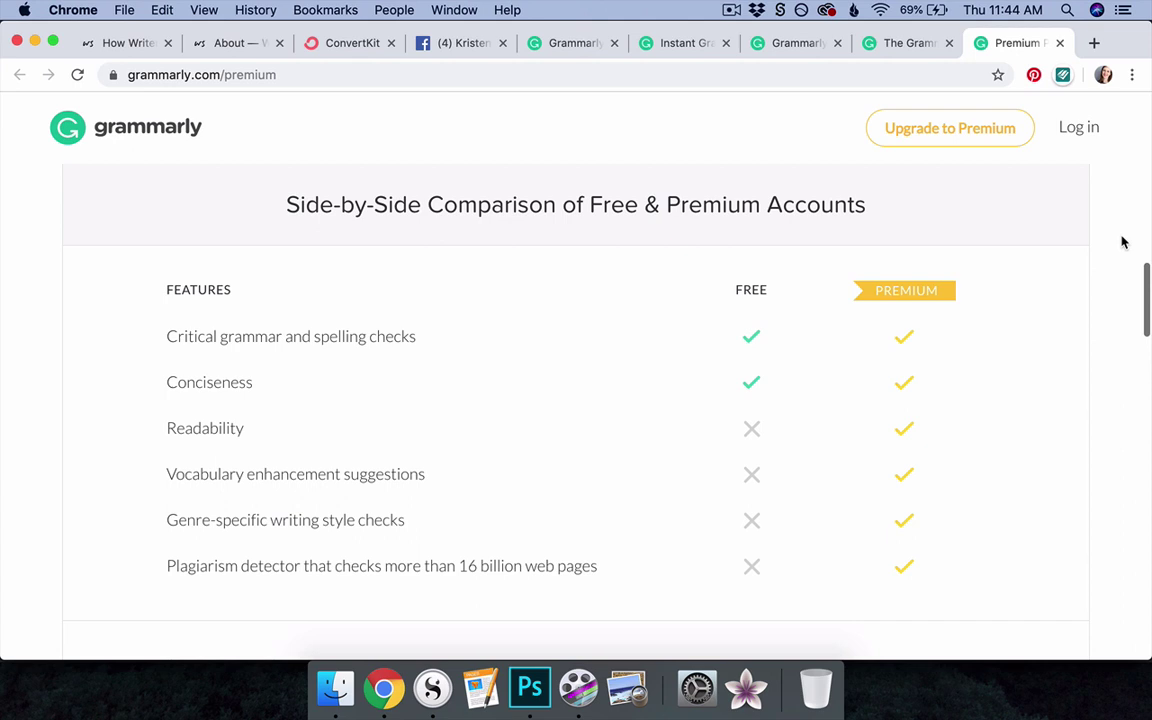
scroll(1122, 242, down, 2)
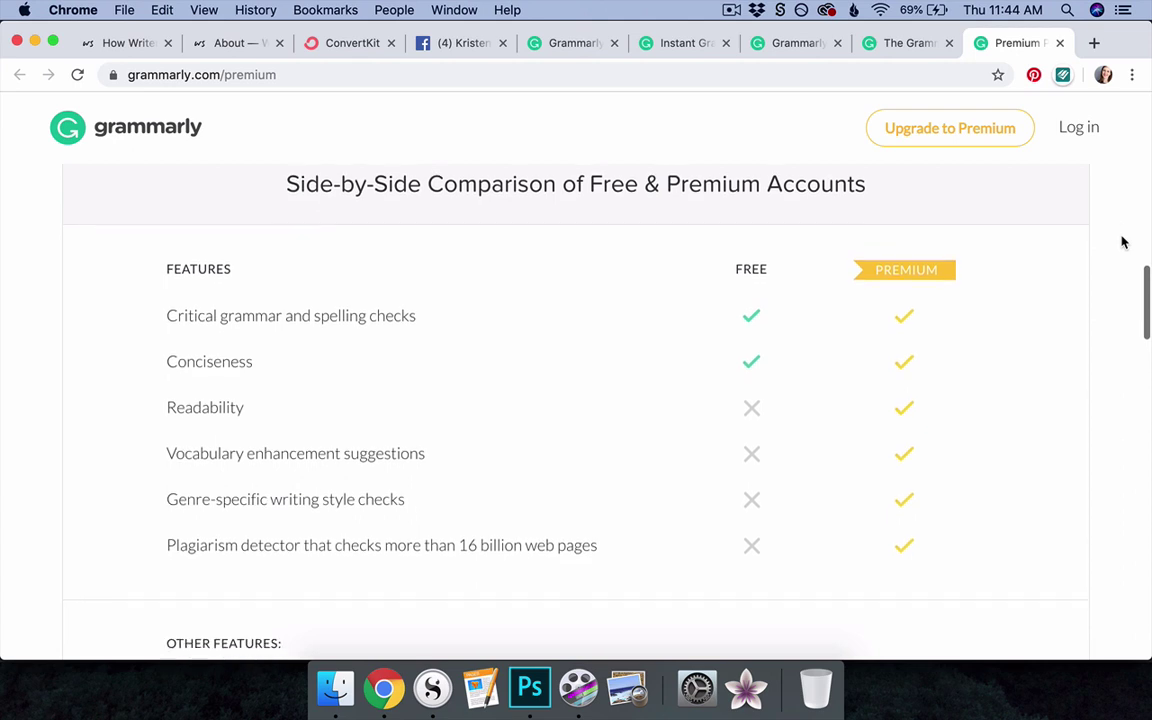
scroll(1122, 242, down, 2)
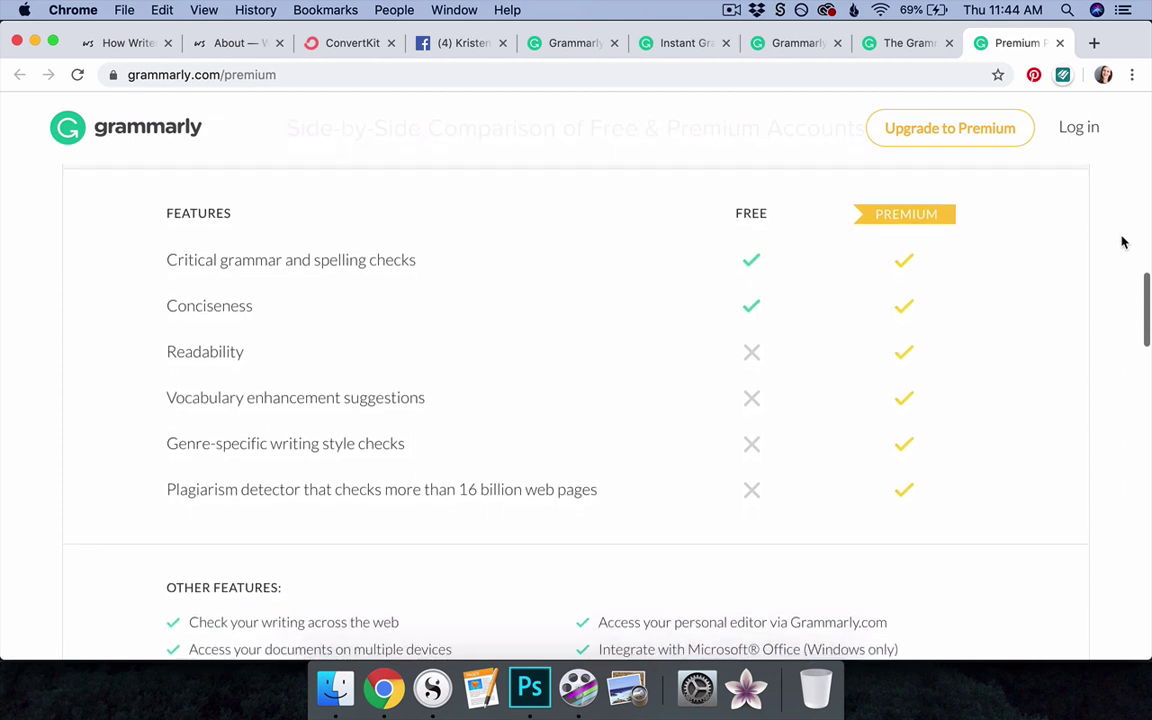
scroll(1122, 242, down, 2)
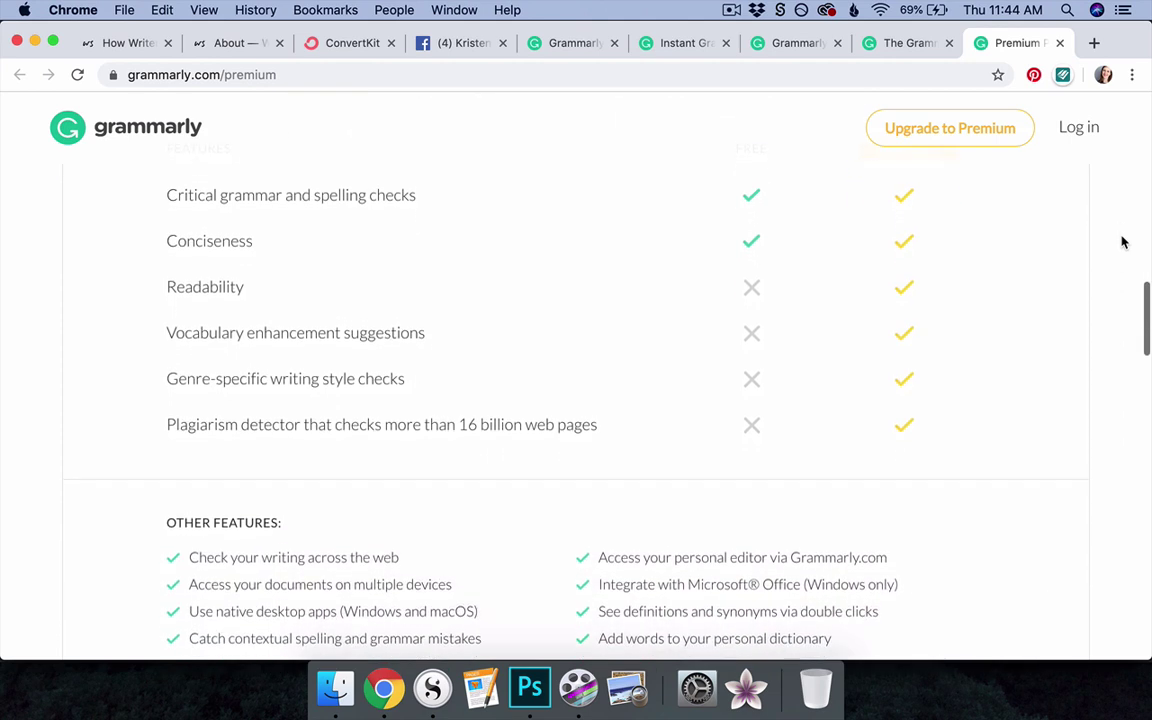
scroll(1122, 242, down, 2)
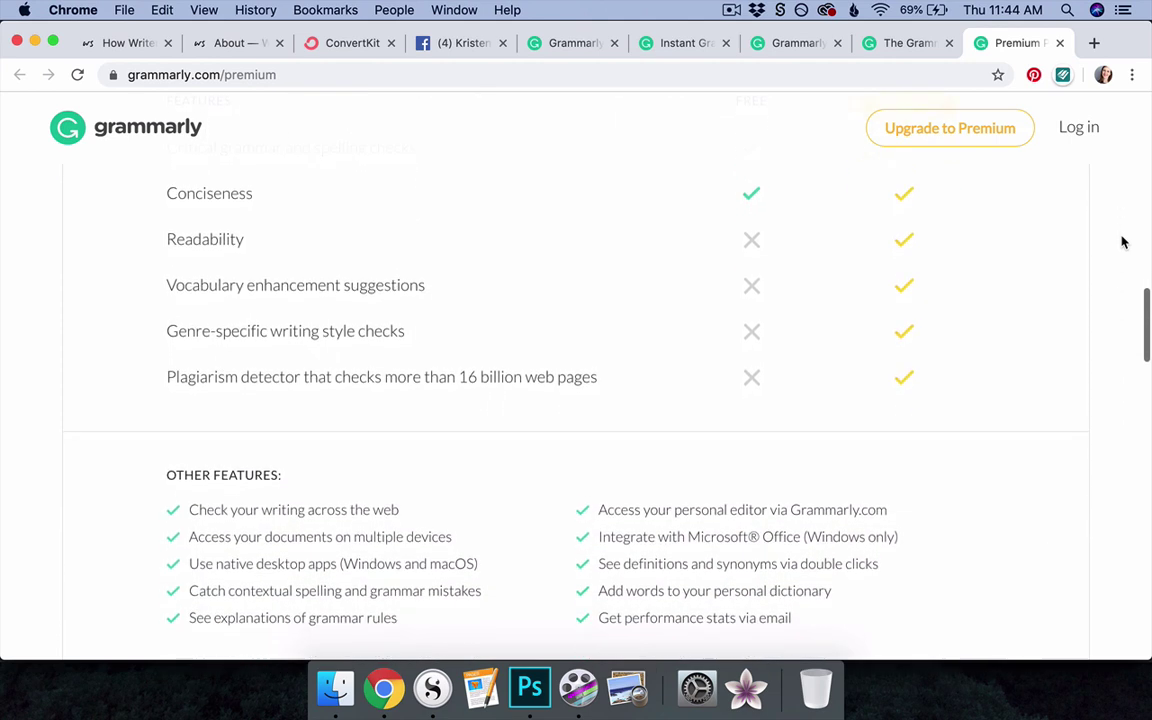
scroll(1122, 242, down, 2)
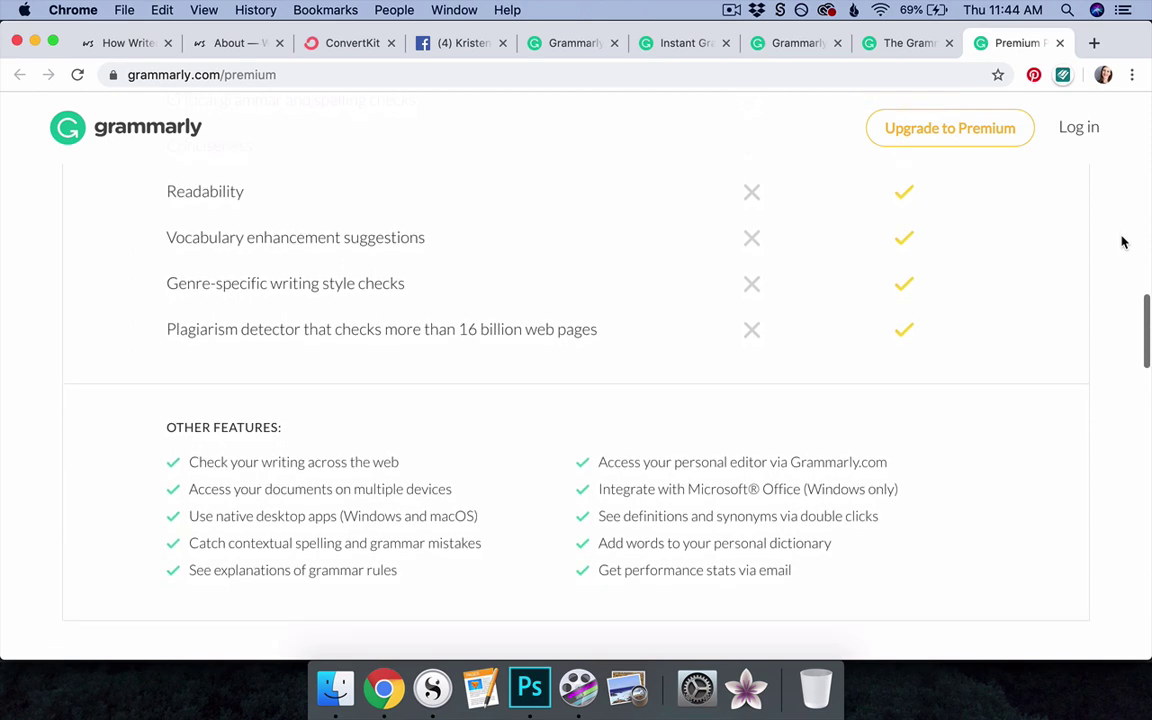
scroll(1122, 242, down, 1)
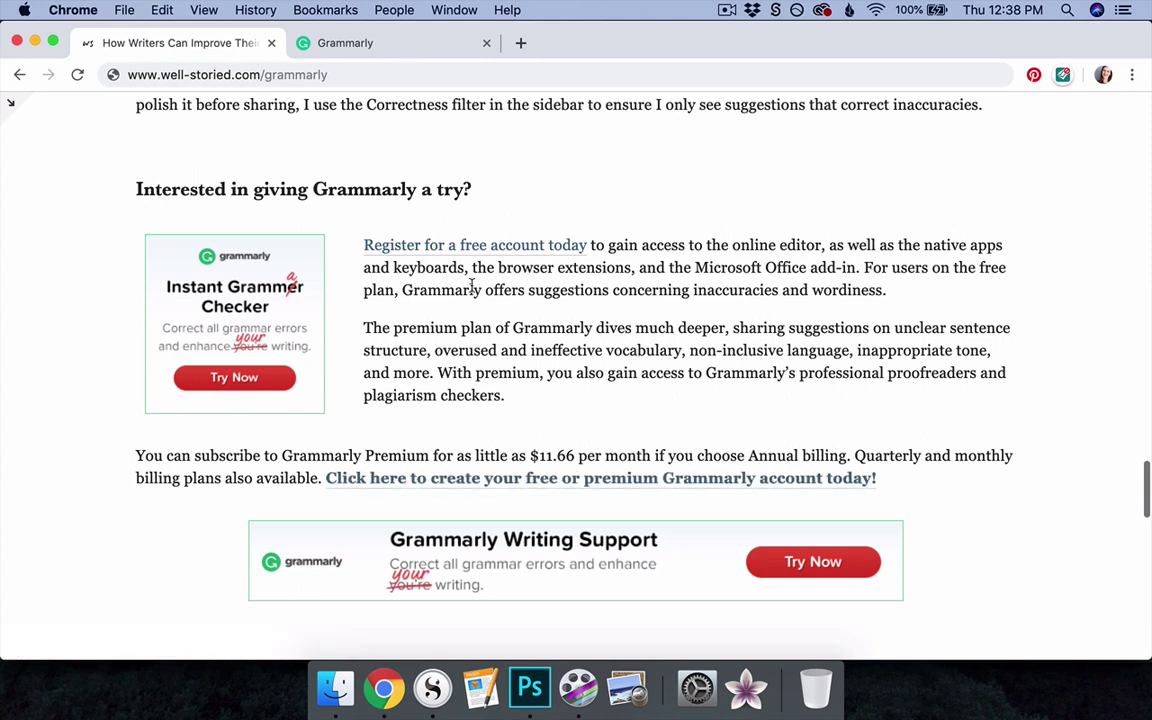
click(320, 75)
drag(320, 75, 126, 74)
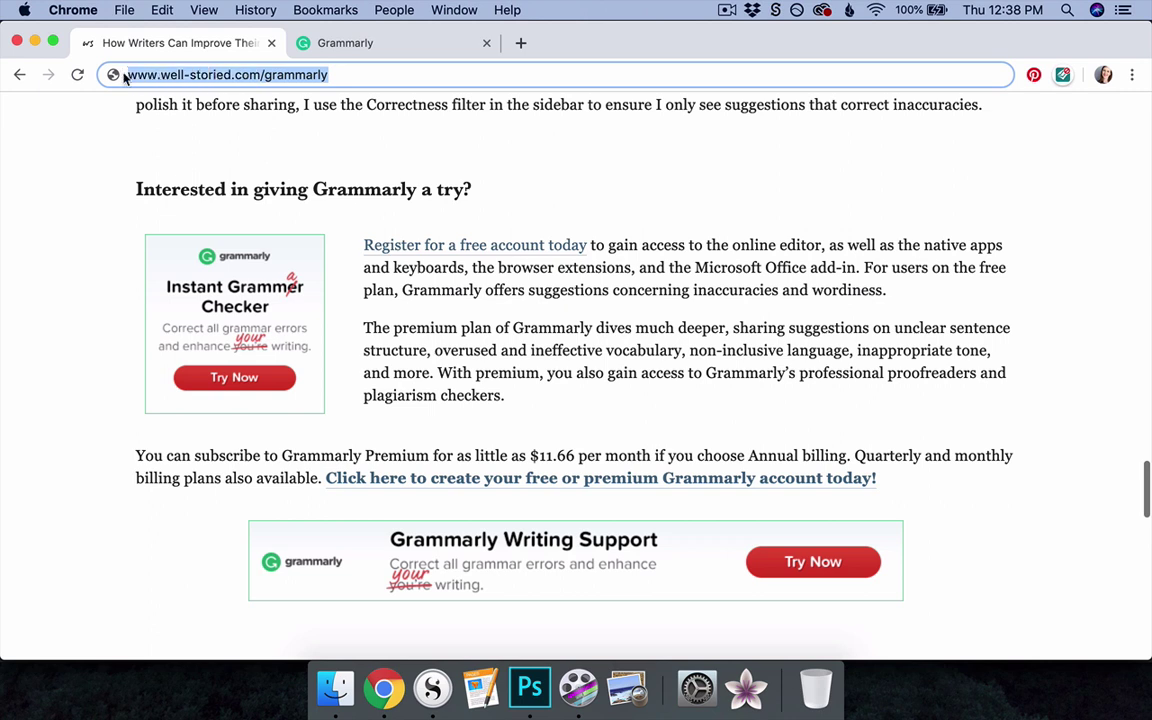